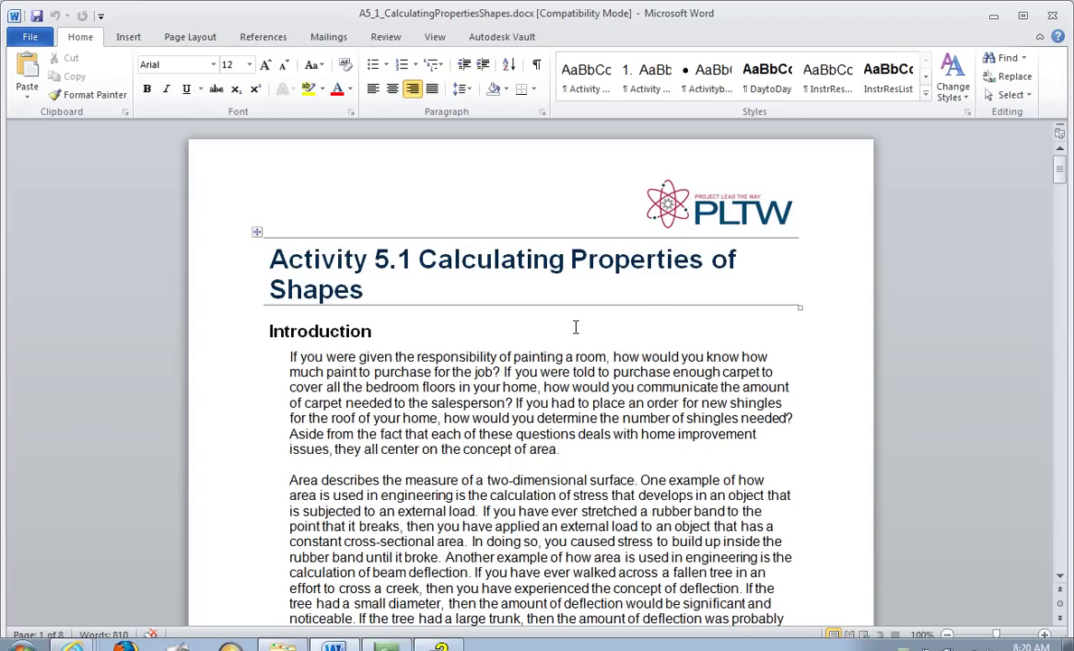
Scroll down from the introduction to question 3 on page 2, the 2.25 in² rectangle problem
scroll(489, 335, down, 4)
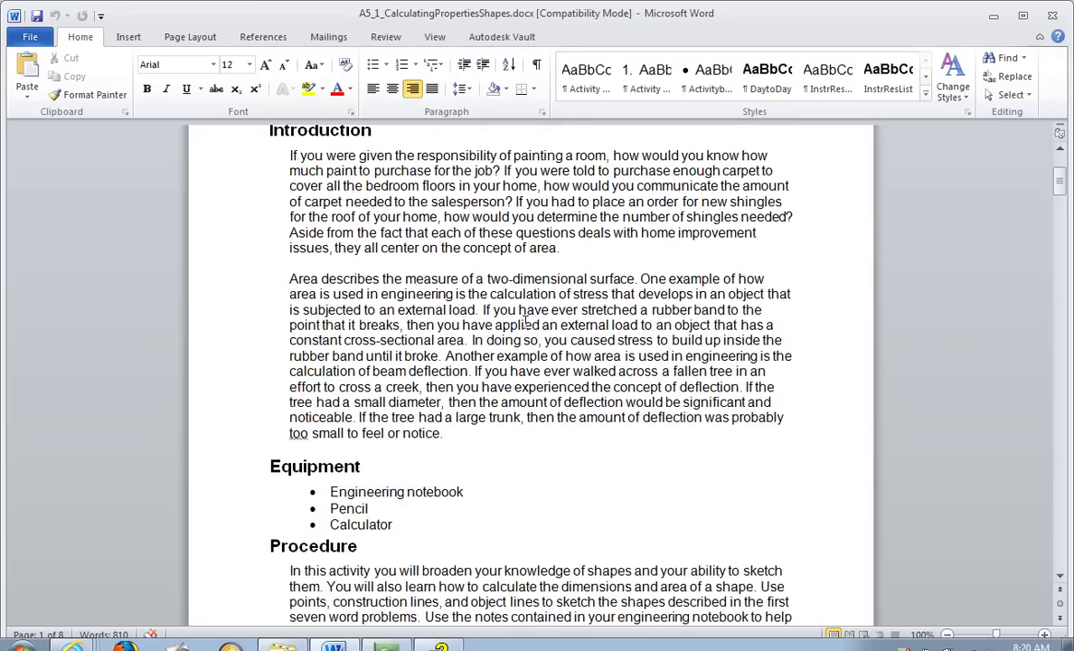
scroll(527, 321, down, 10)
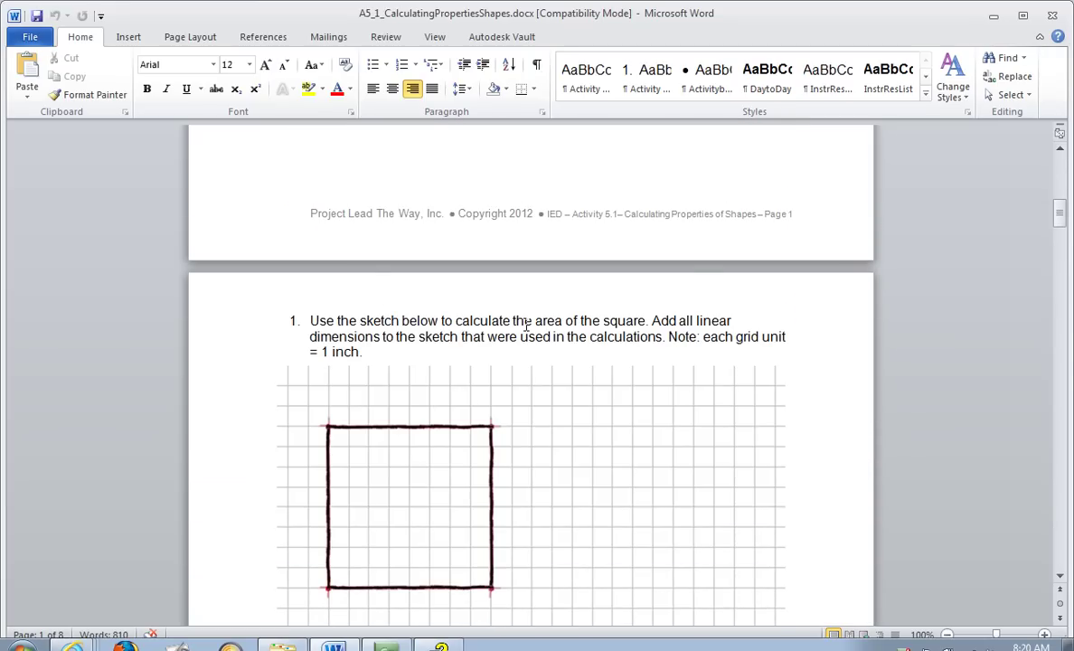
scroll(526, 327, down, 16)
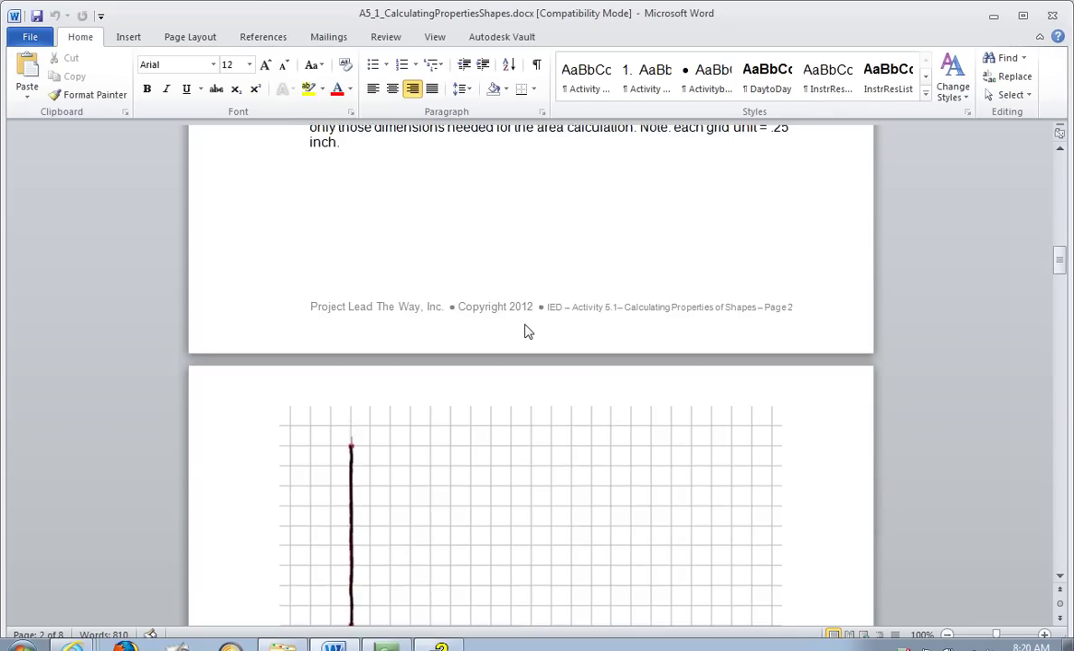
scroll(526, 328, down, 4)
scroll(526, 328, up, 6)
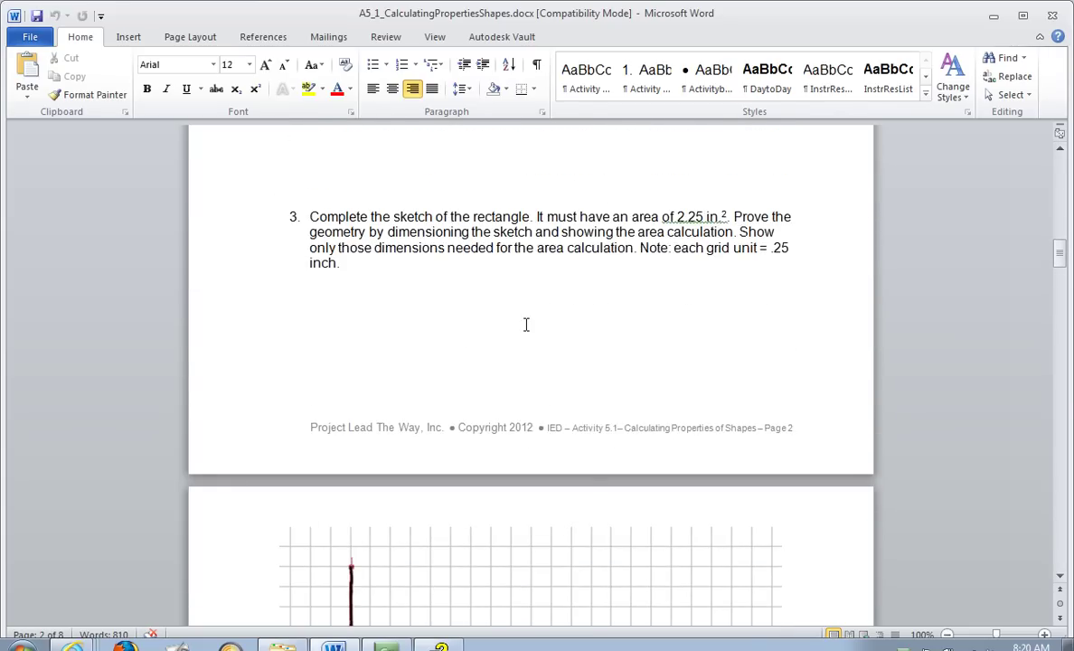
scroll(527, 324, down, 4)
scroll(526, 354, up, 4)
Scroll between question 3 and its grids, settling on the grid with the single vertical line
scroll(652, 276, down, 4)
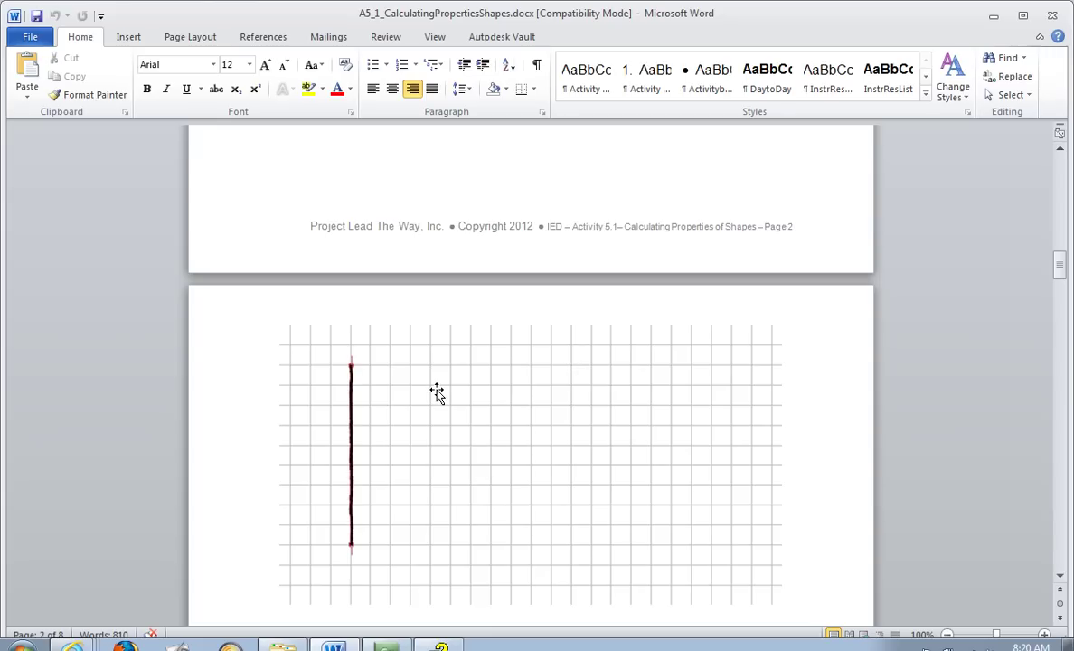
scroll(552, 352, up, 5)
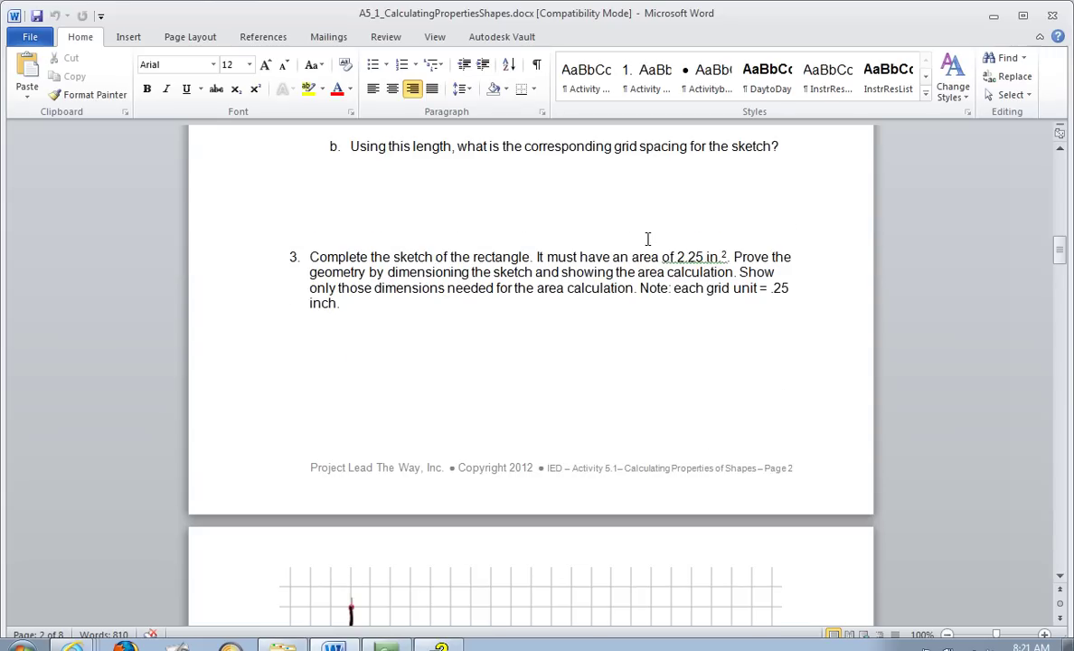
scroll(486, 395, down, 20)
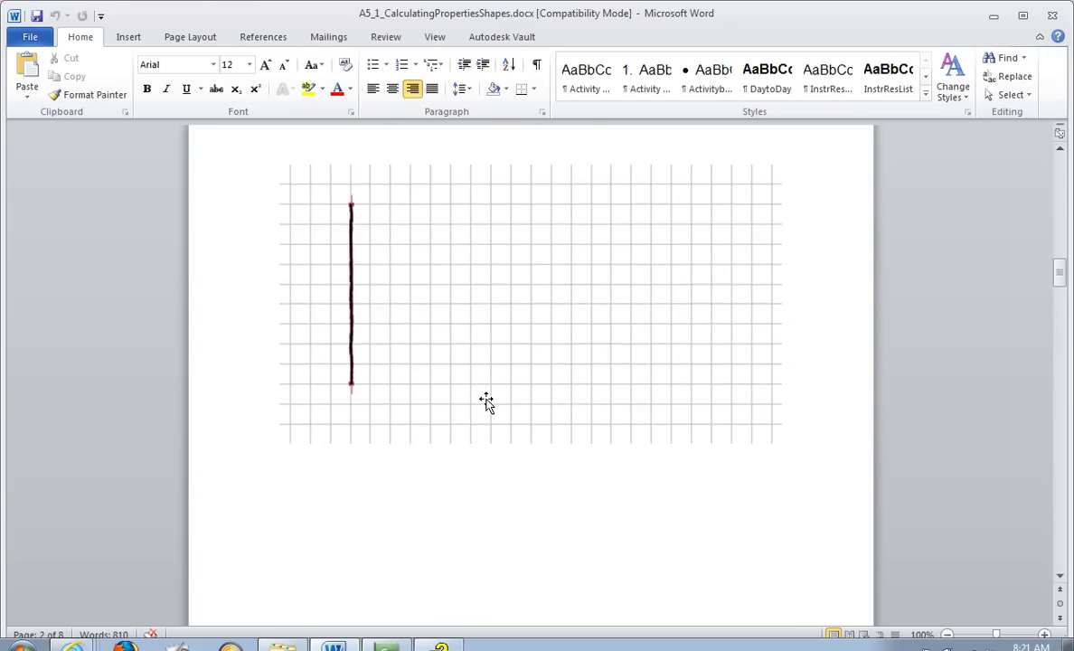
scroll(488, 399, down, 4)
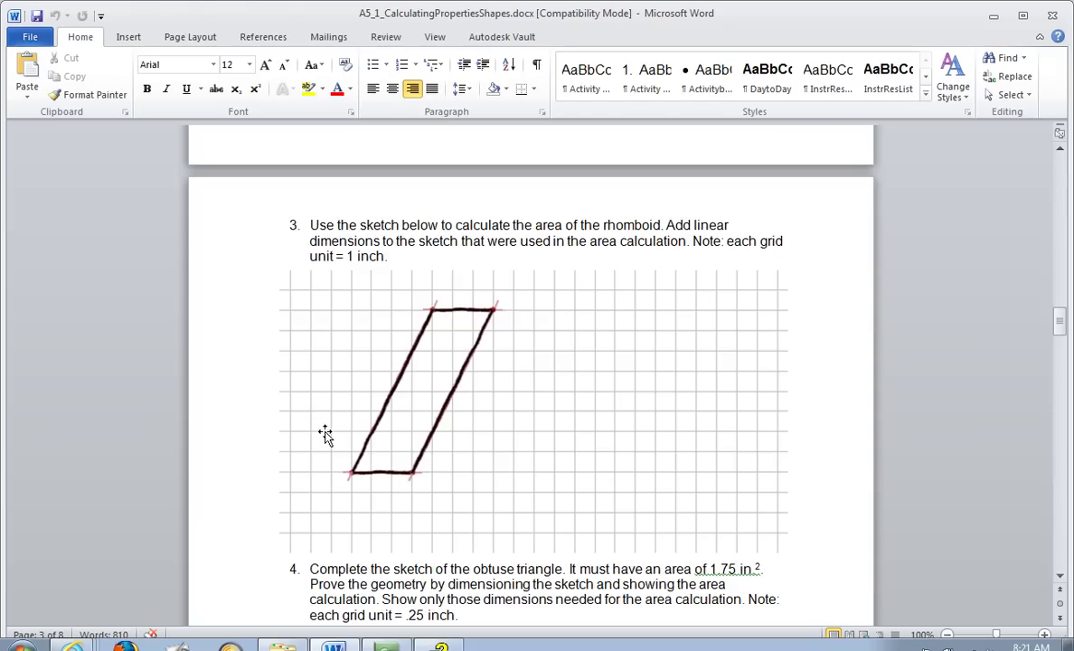
scroll(618, 426, up, 12)
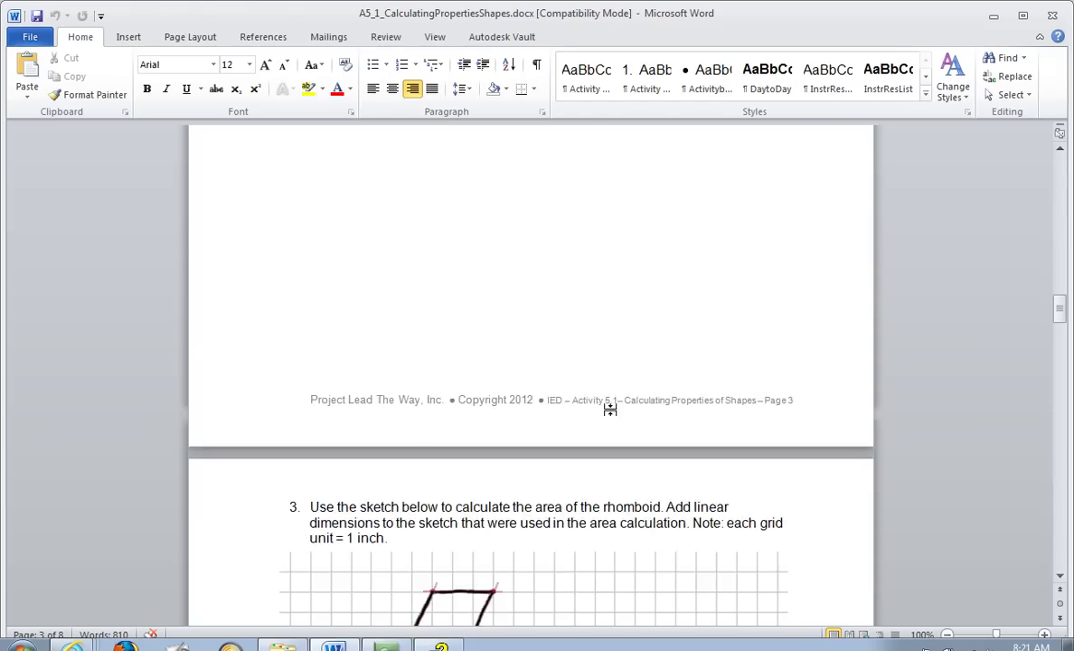
scroll(612, 413, up, 7)
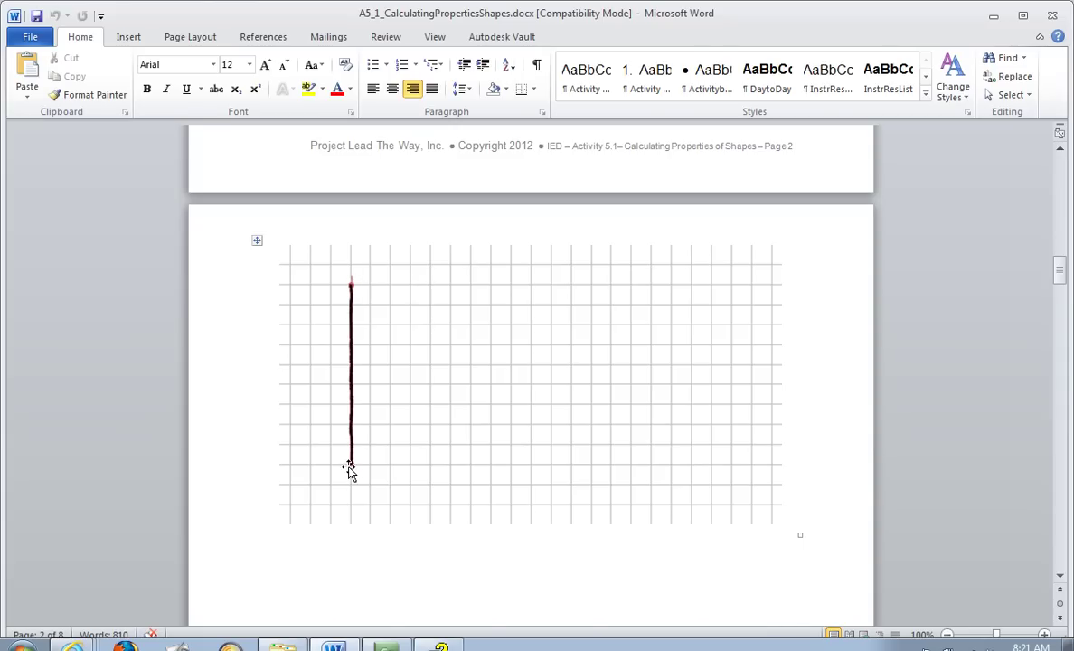
scroll(530, 388, up, 5)
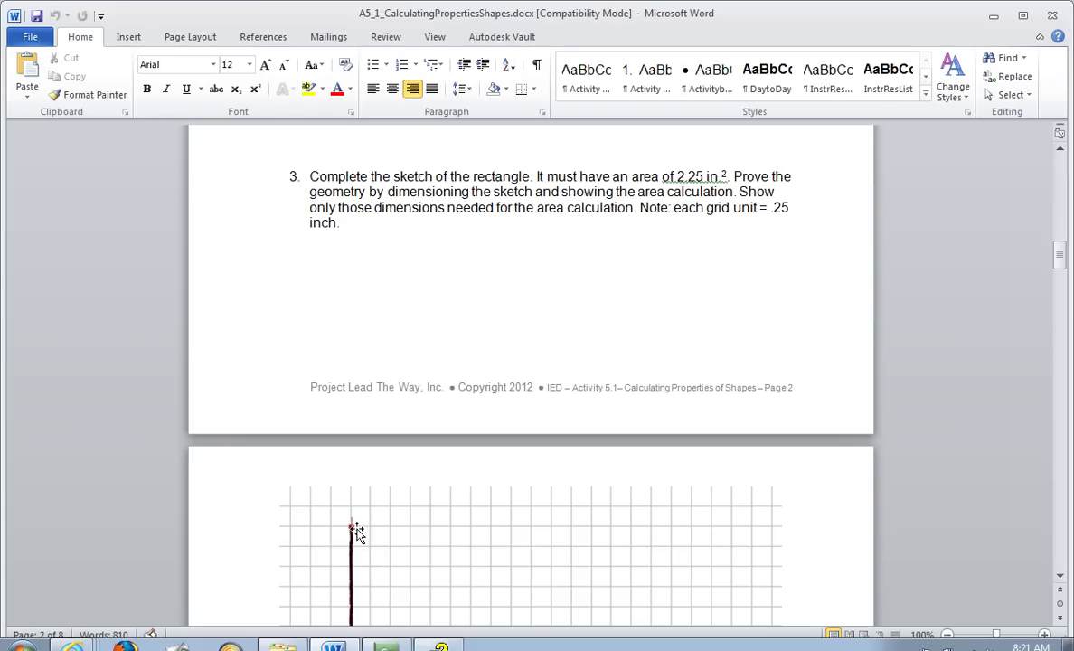
scroll(586, 524, down, 3)
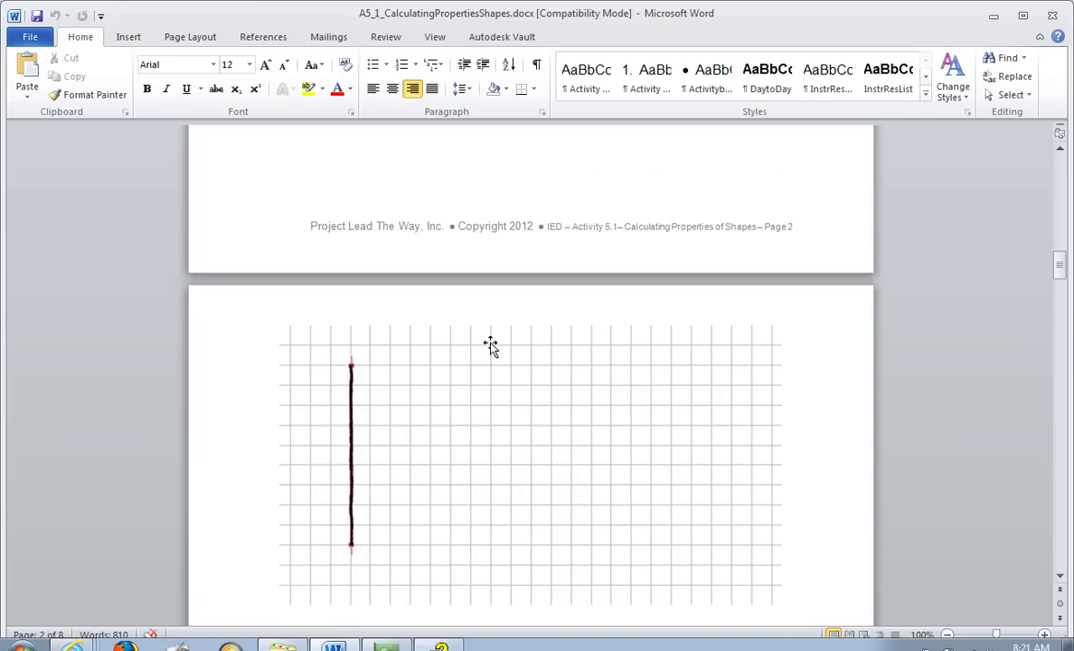
scroll(469, 446, up, 2)
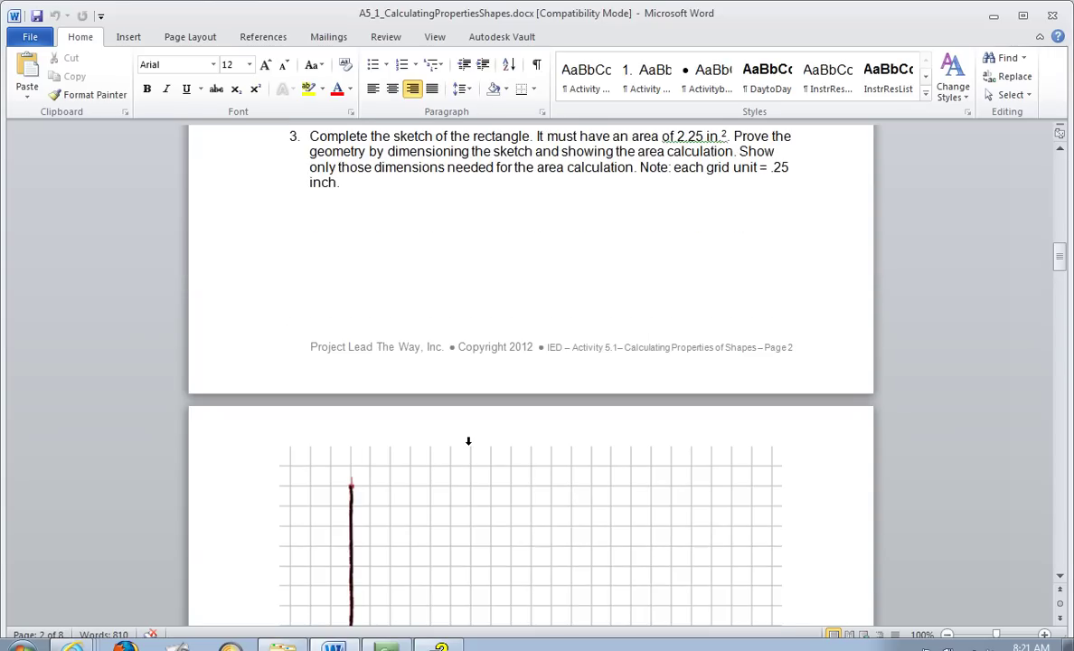
scroll(469, 442, down, 2)
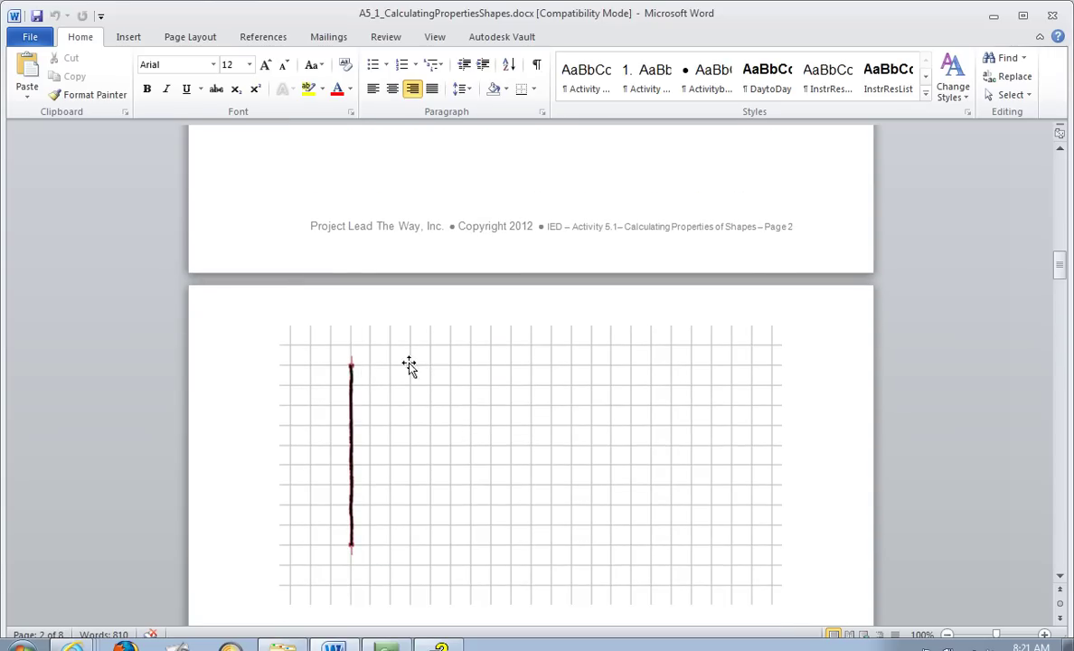
Draw a 3.47-inch horizontal top edge rightward from the vertical line's top with a Freeform line
click(127, 38)
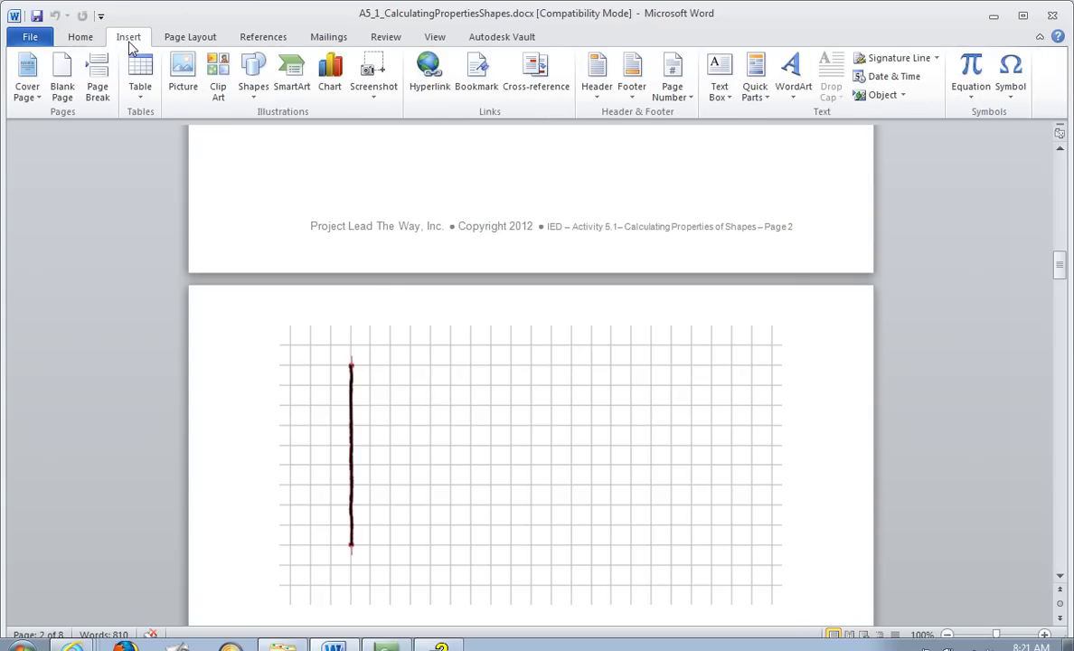
click(257, 90)
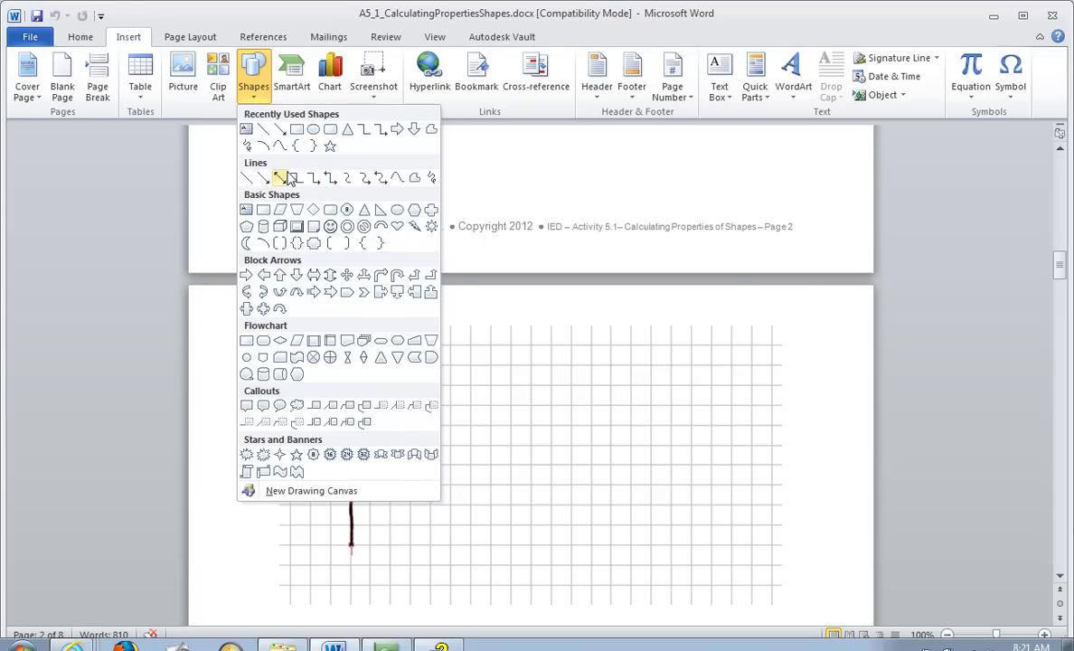
click(264, 131)
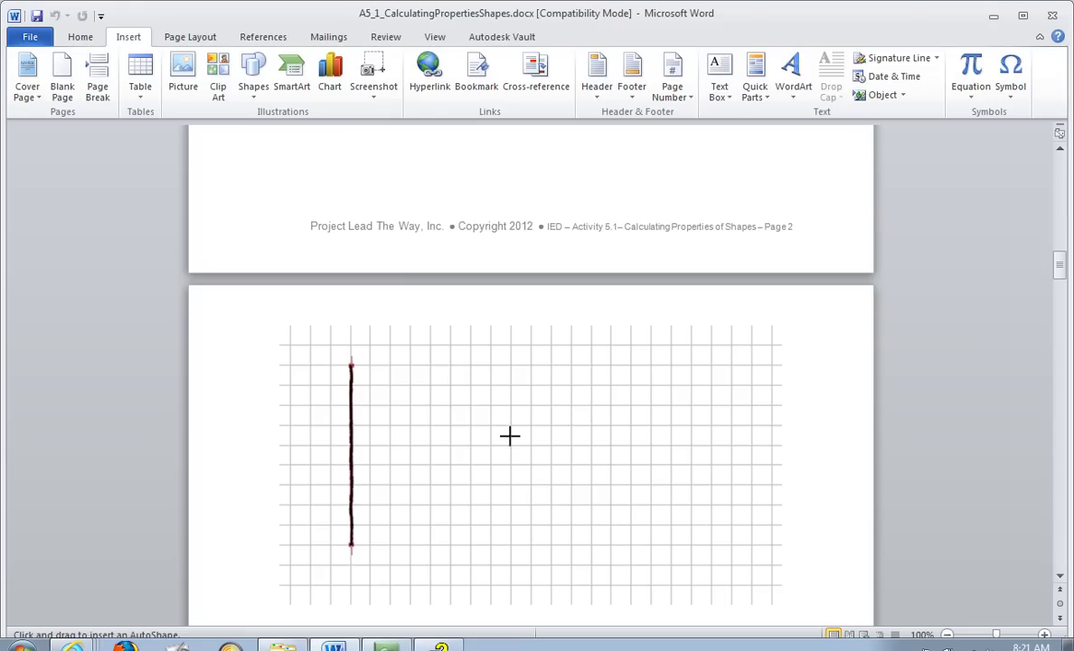
click(351, 365)
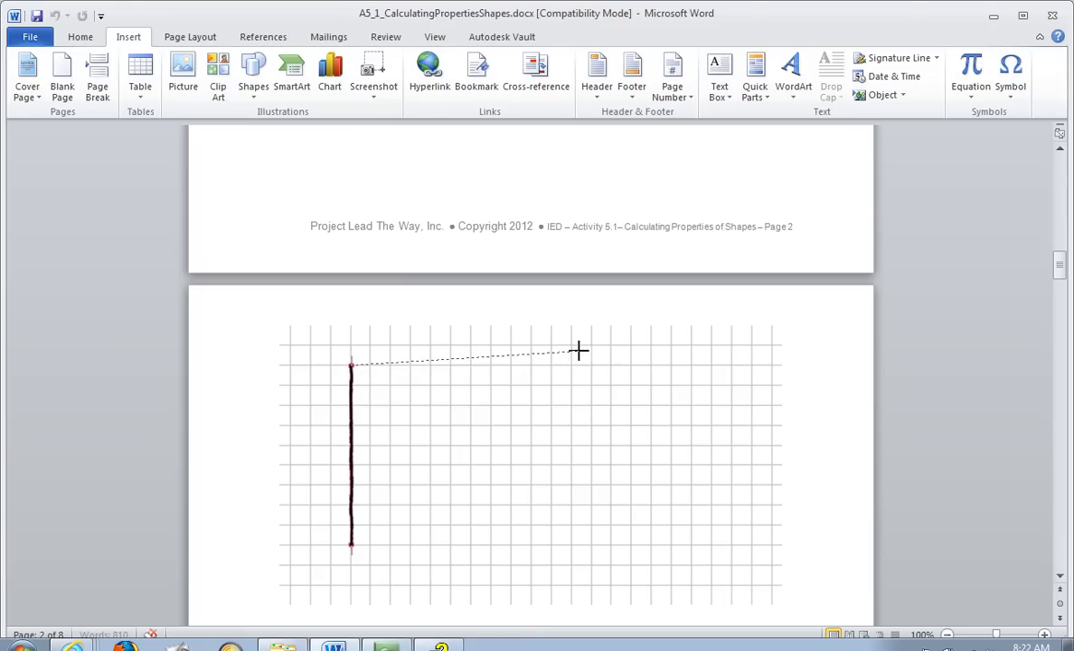
double_click(631, 365)
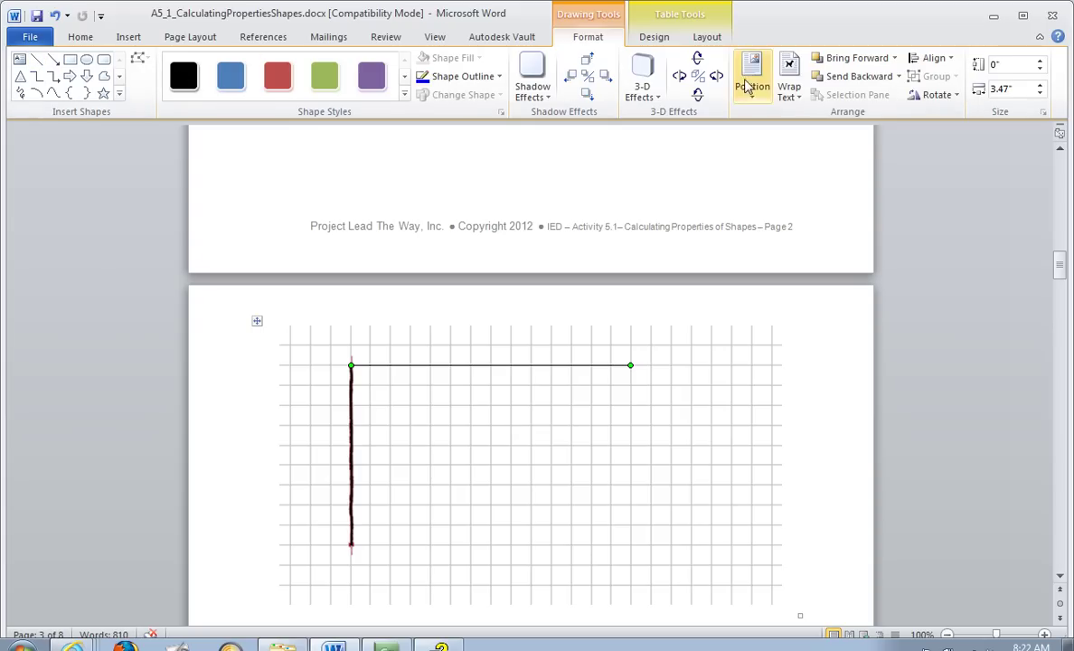
Draw the right edge down from the top edge's end and the bottom edge back to the vertical line
click(20, 92)
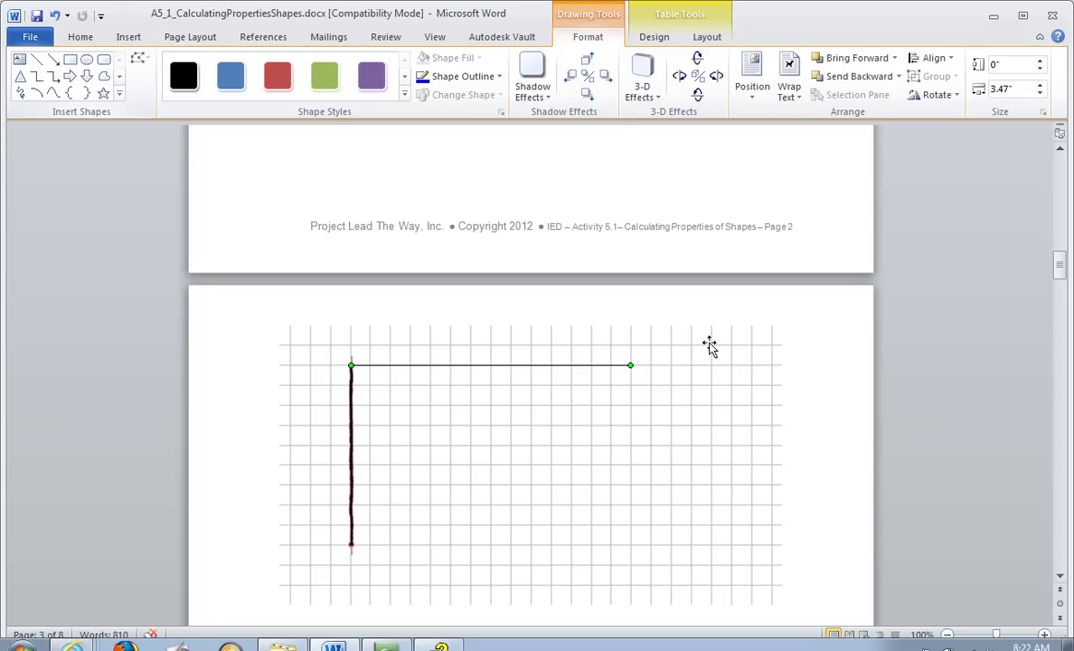
click(37, 59)
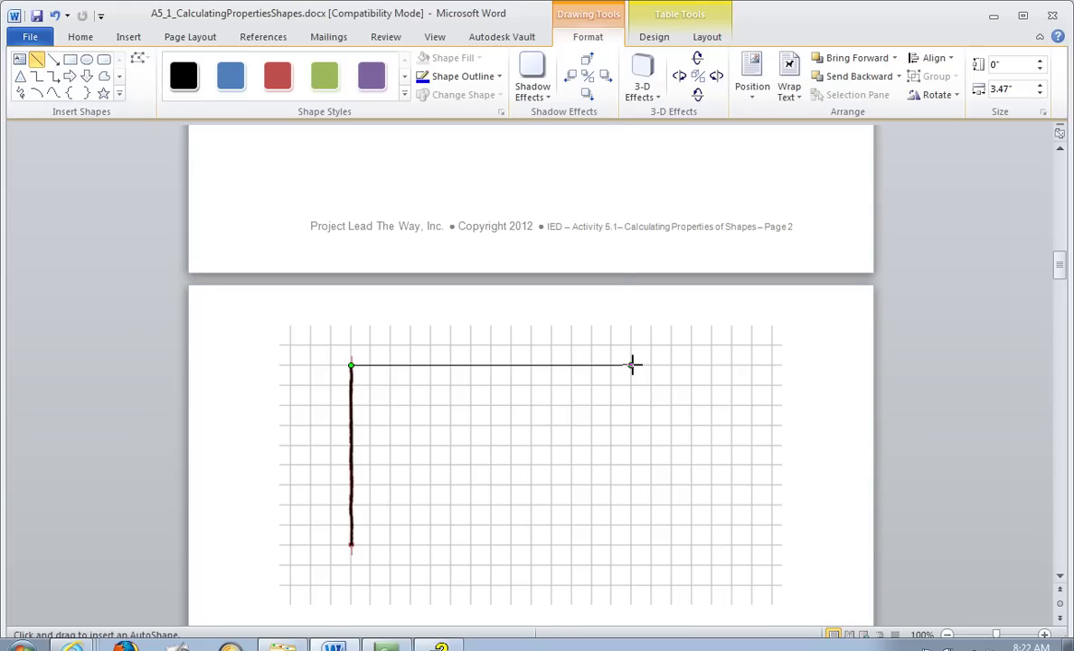
drag(634, 366, 631, 543)
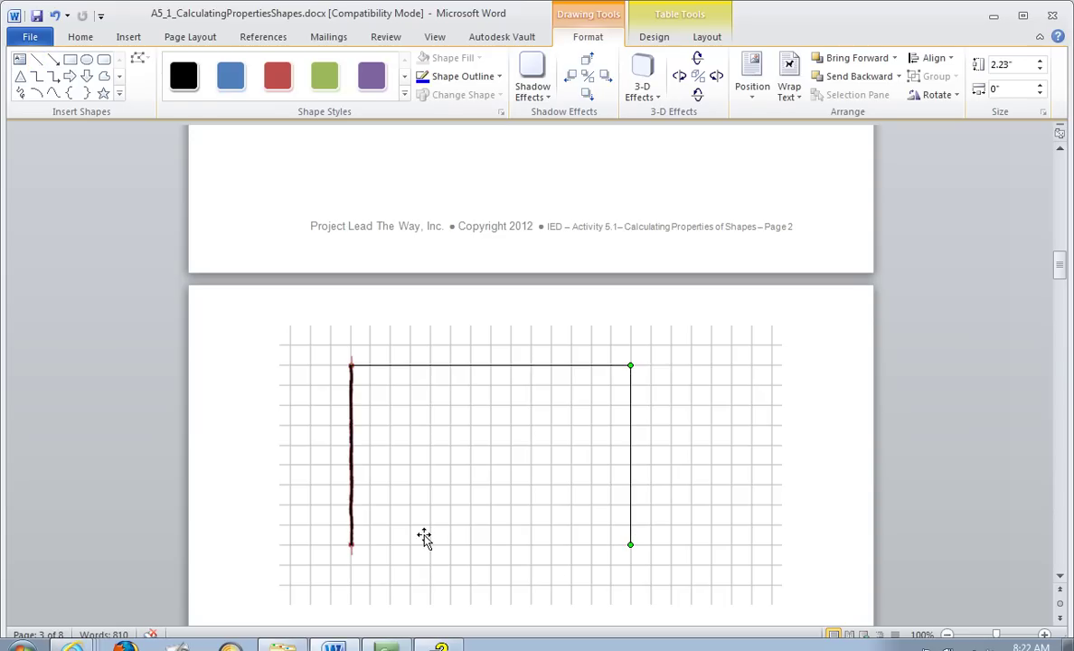
click(37, 59)
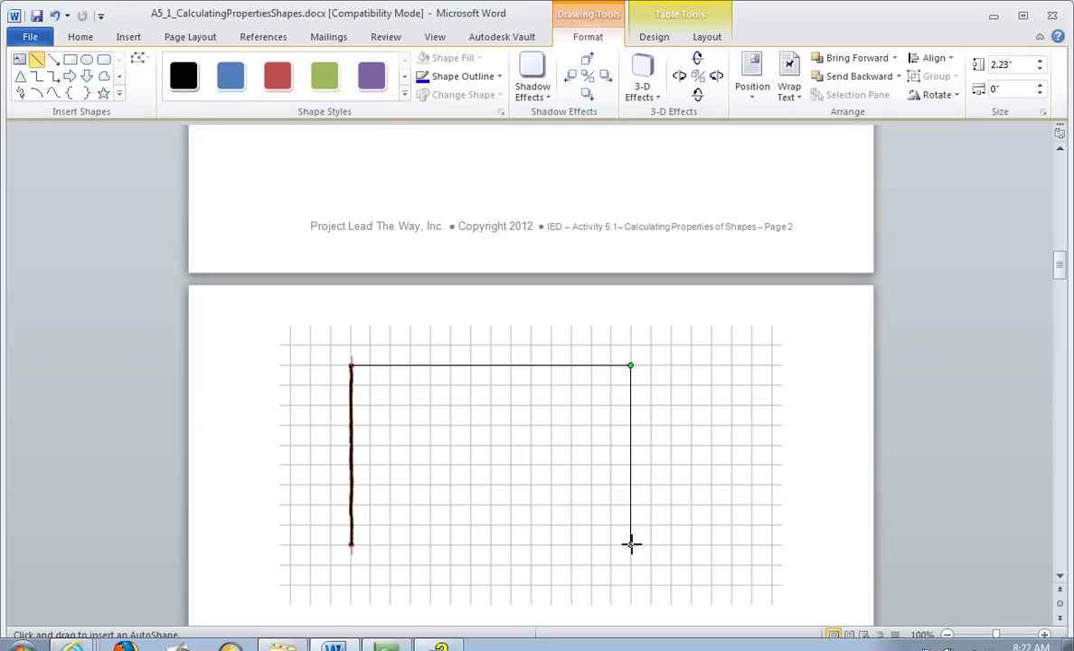
drag(632, 543, 351, 545)
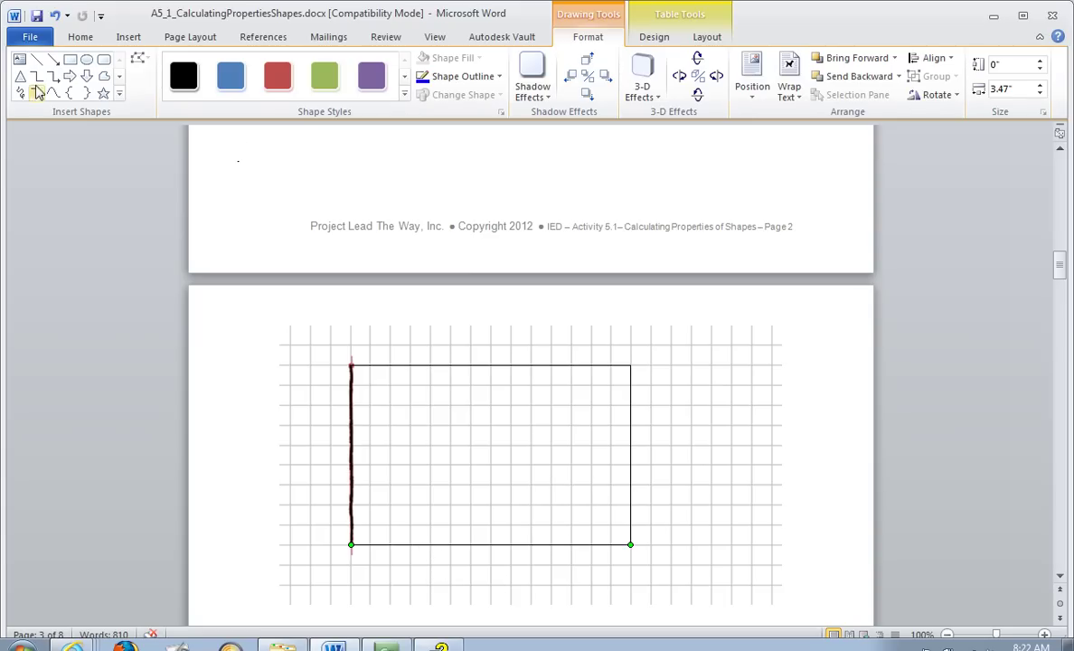
click(41, 59)
Select the rectangle's top line segment inside the grid drawing
click(521, 369)
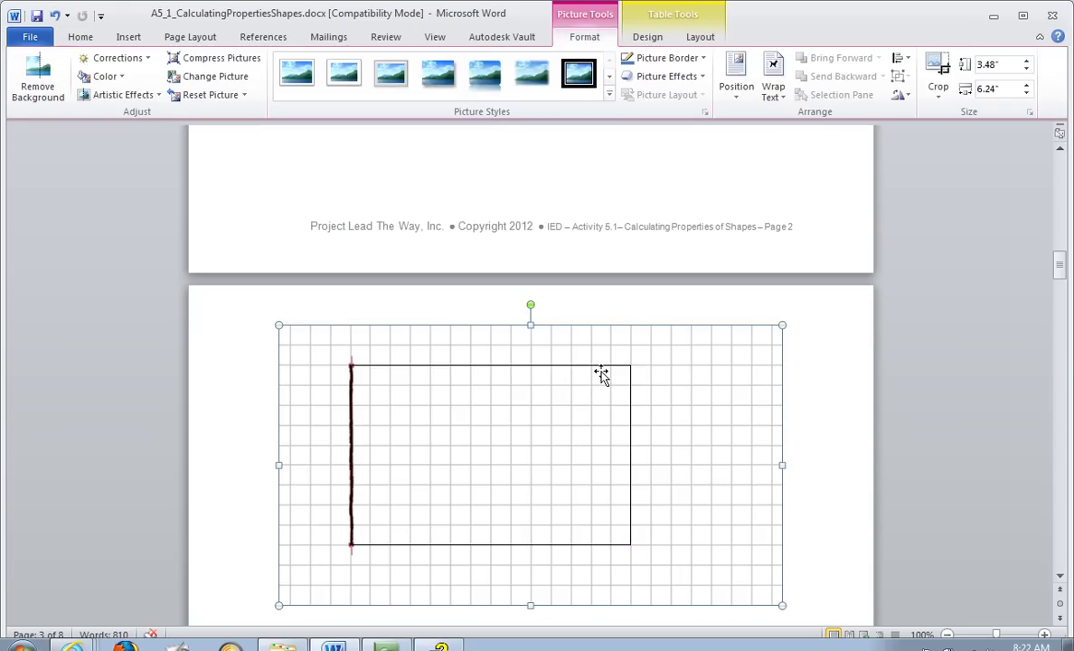
click(597, 367)
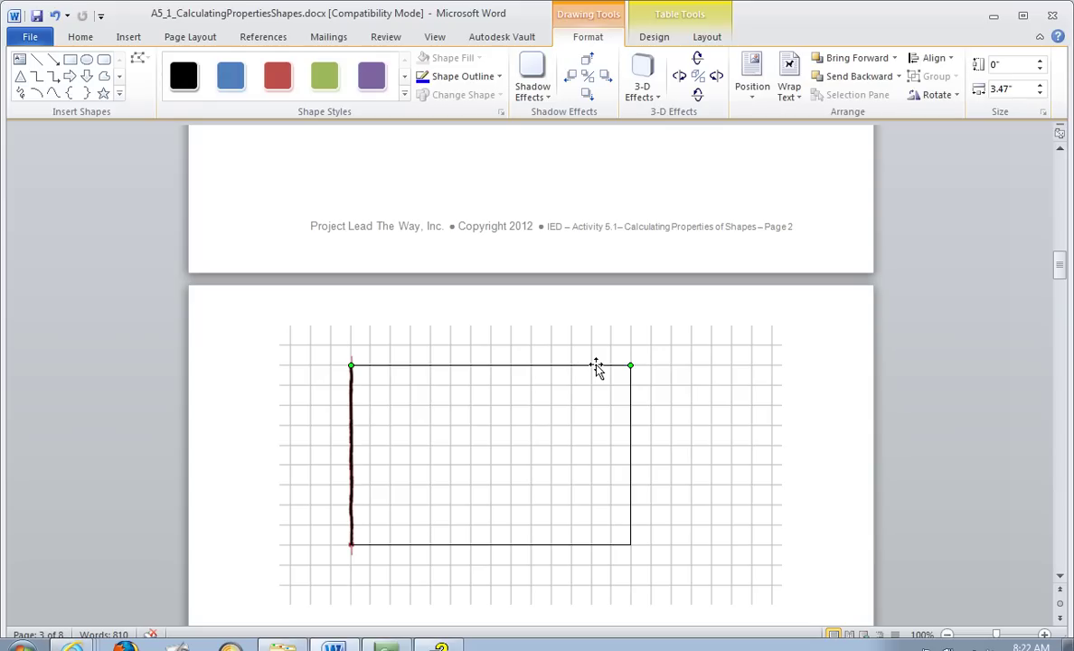
mouse_move(671, 417)
mouse_down()
mouse_move(629, 424)
mouse_move(652, 477)
mouse_up()
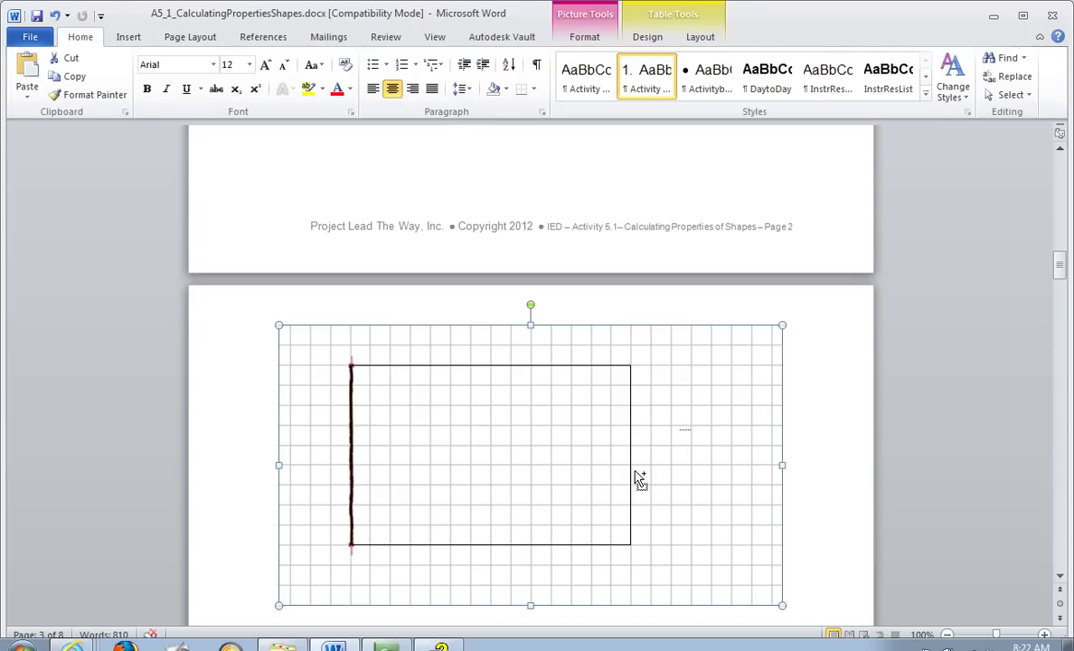
click(633, 478)
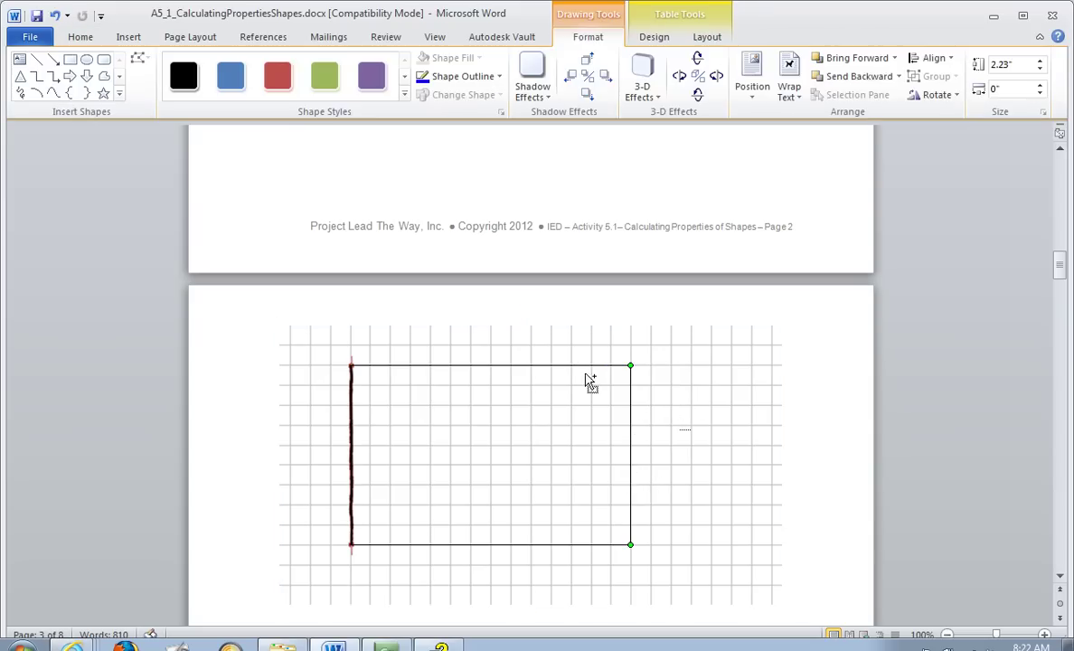
click(527, 366)
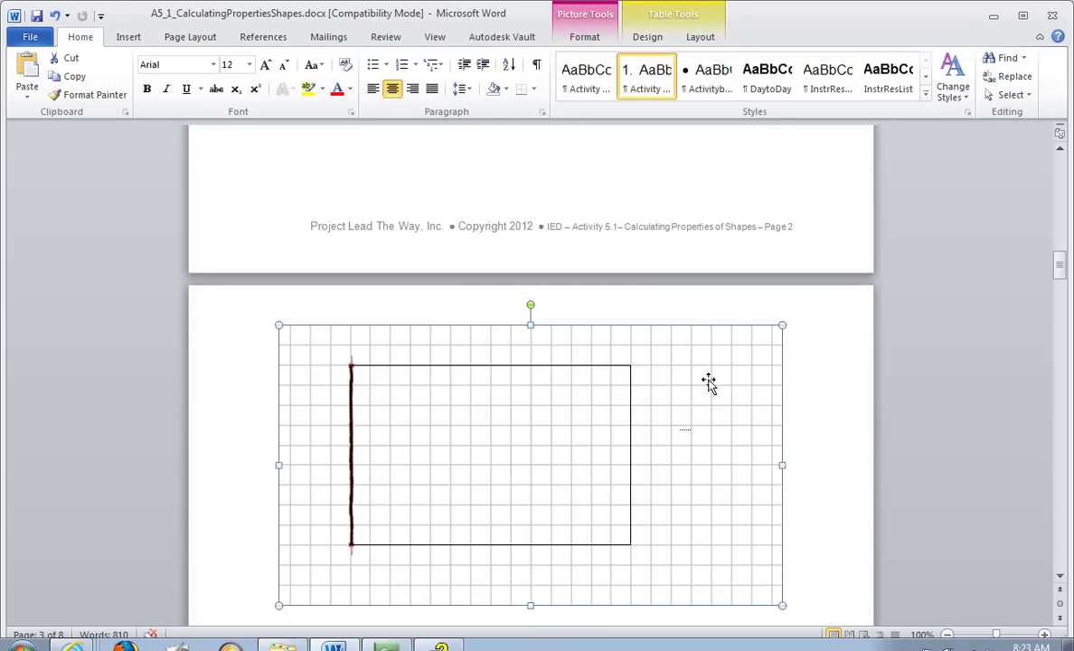
click(695, 342)
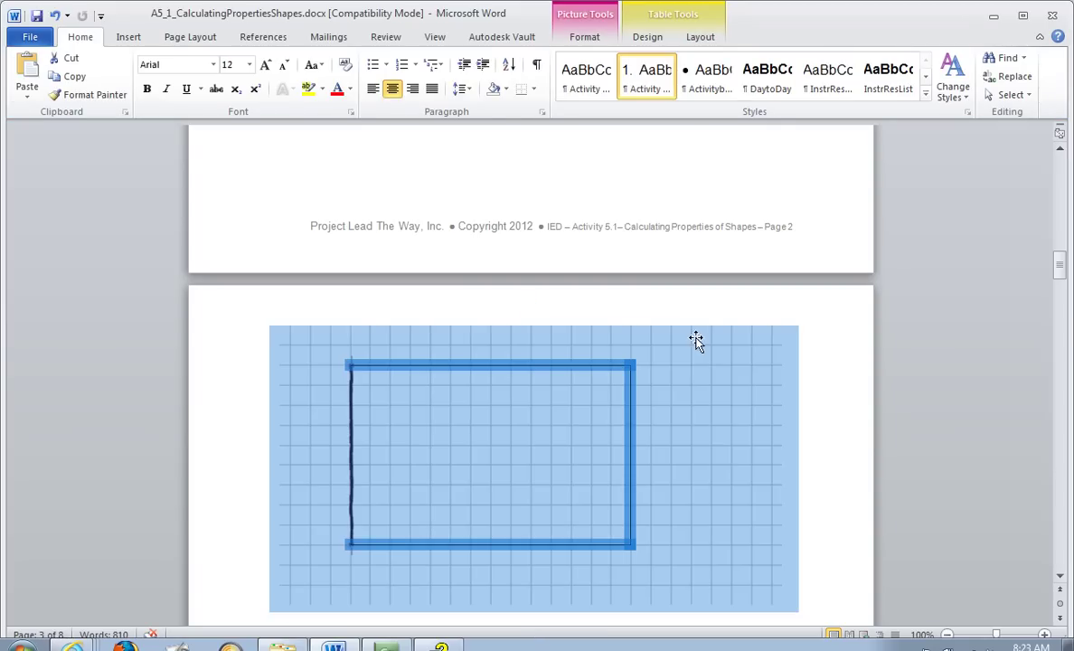
click(633, 405)
right_click(634, 409)
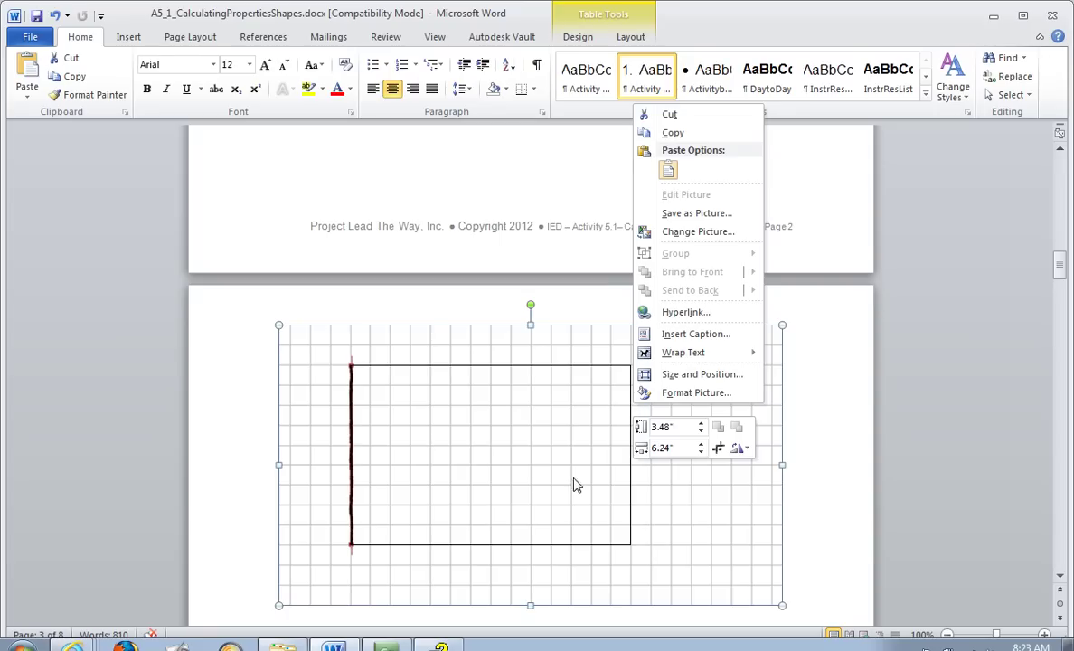
click(724, 481)
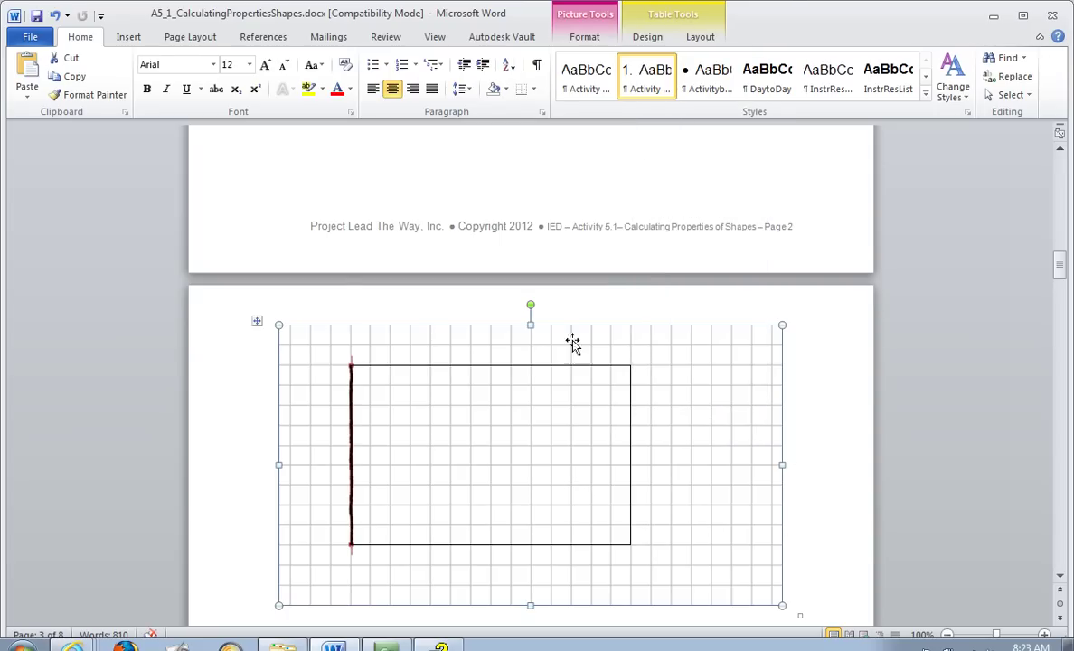
click(631, 443)
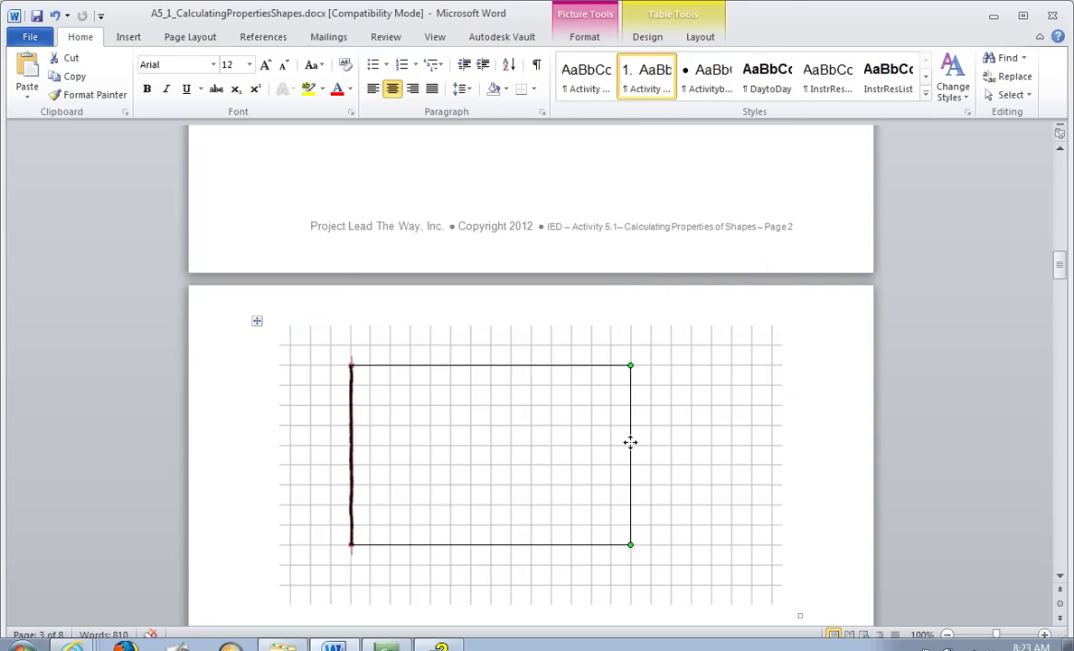
click(558, 365)
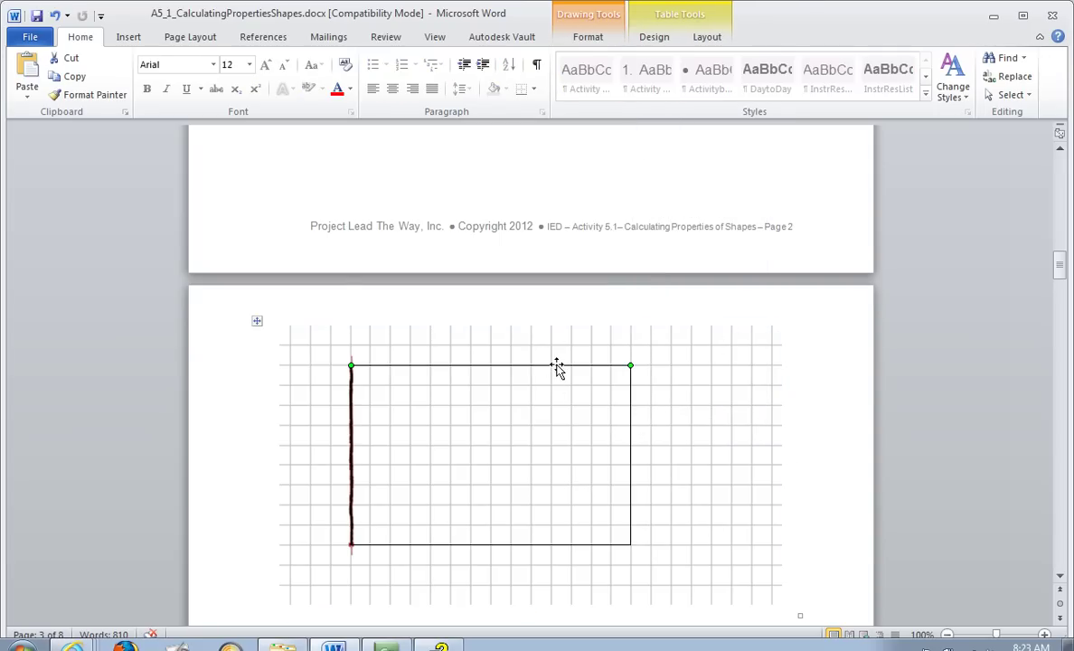
Set the top side's line weight to 3 pt in Format AutoShape
right_click(558, 365)
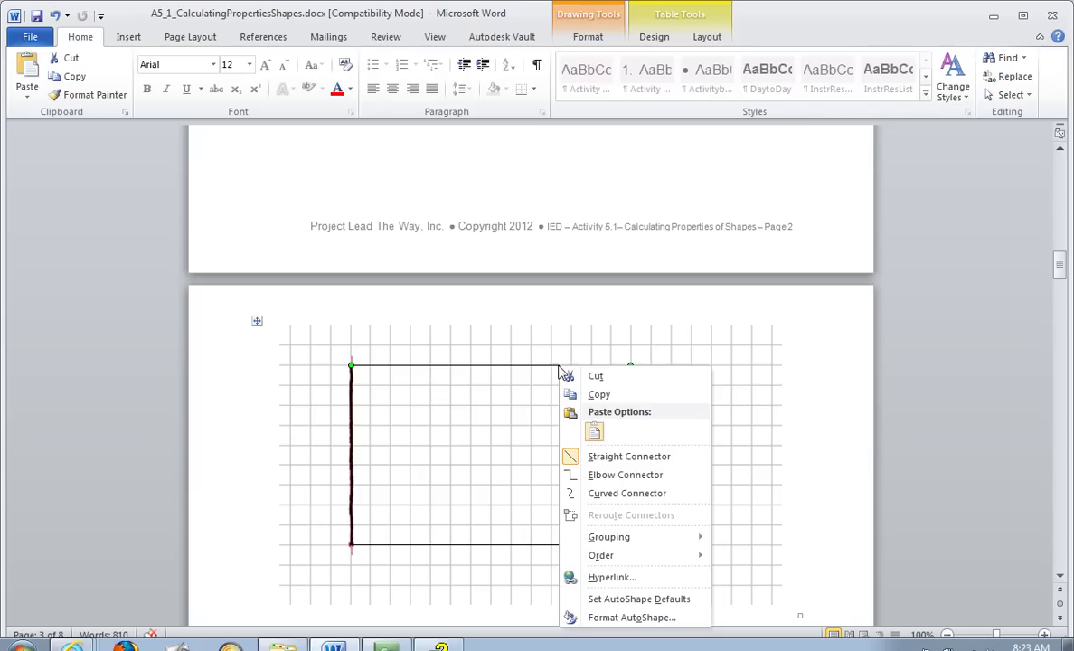
click(633, 617)
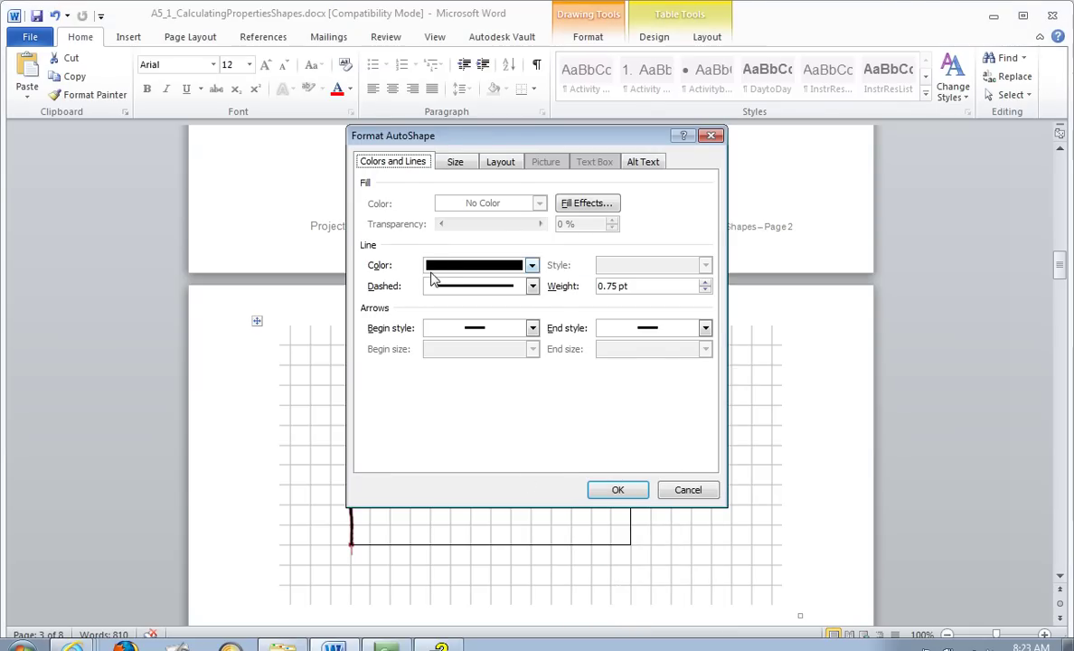
click(500, 162)
click(455, 162)
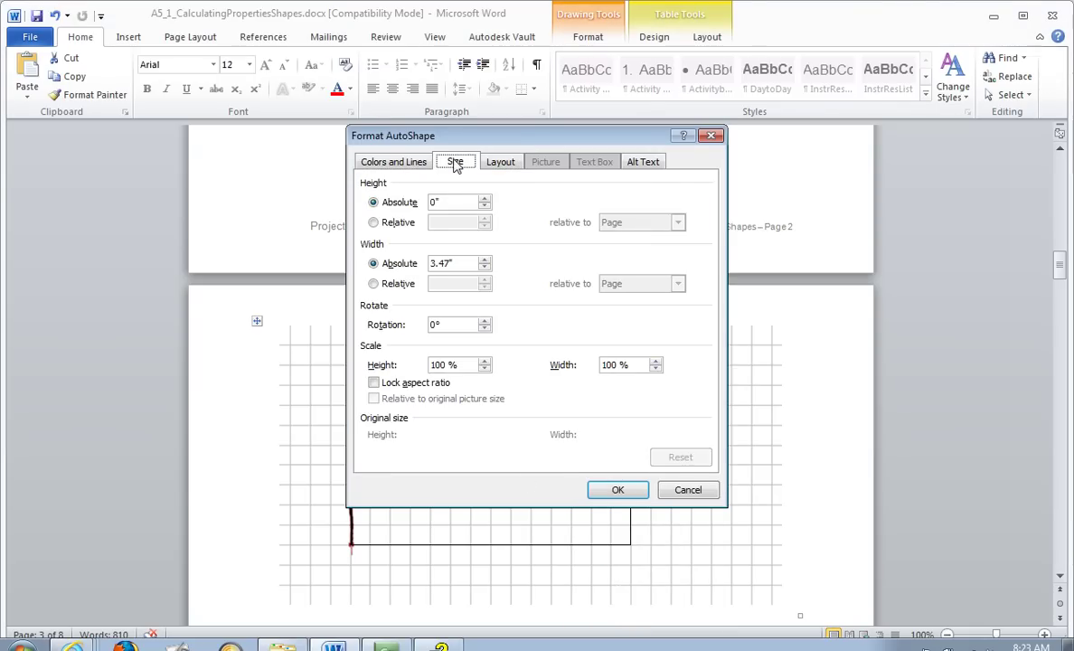
click(387, 161)
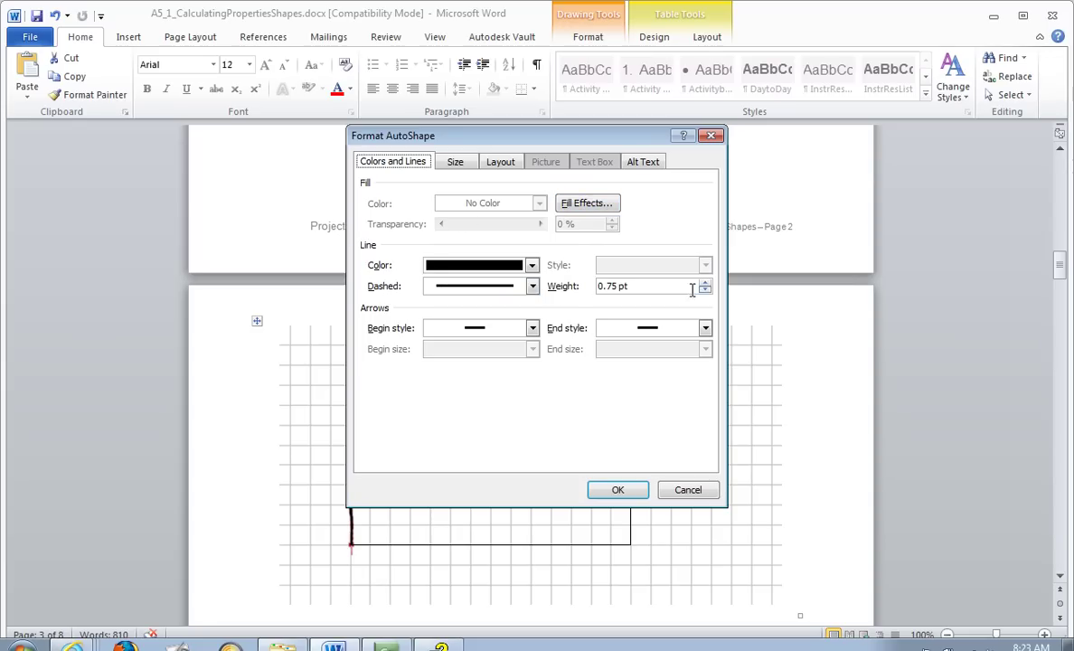
drag(652, 287, 592, 295)
text(3)
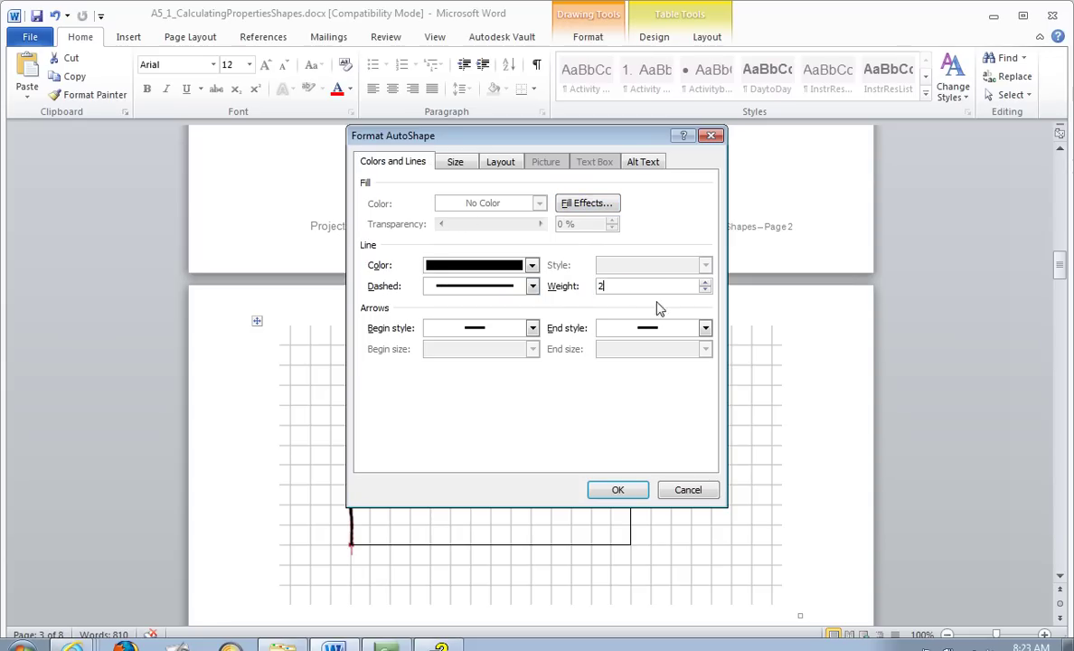
click(618, 489)
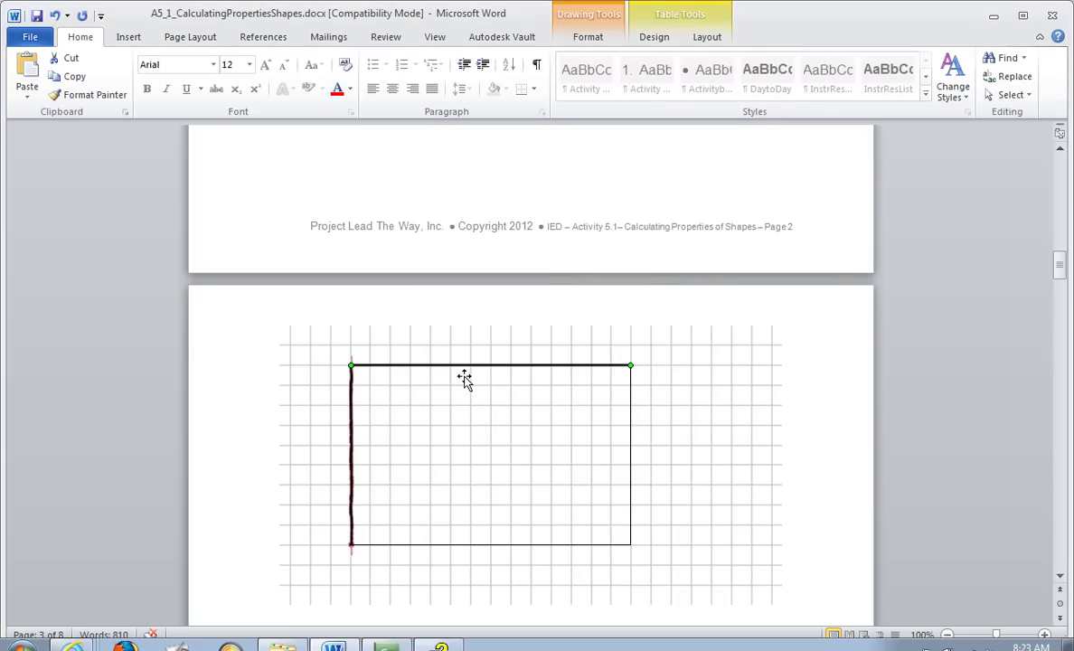
click(629, 423)
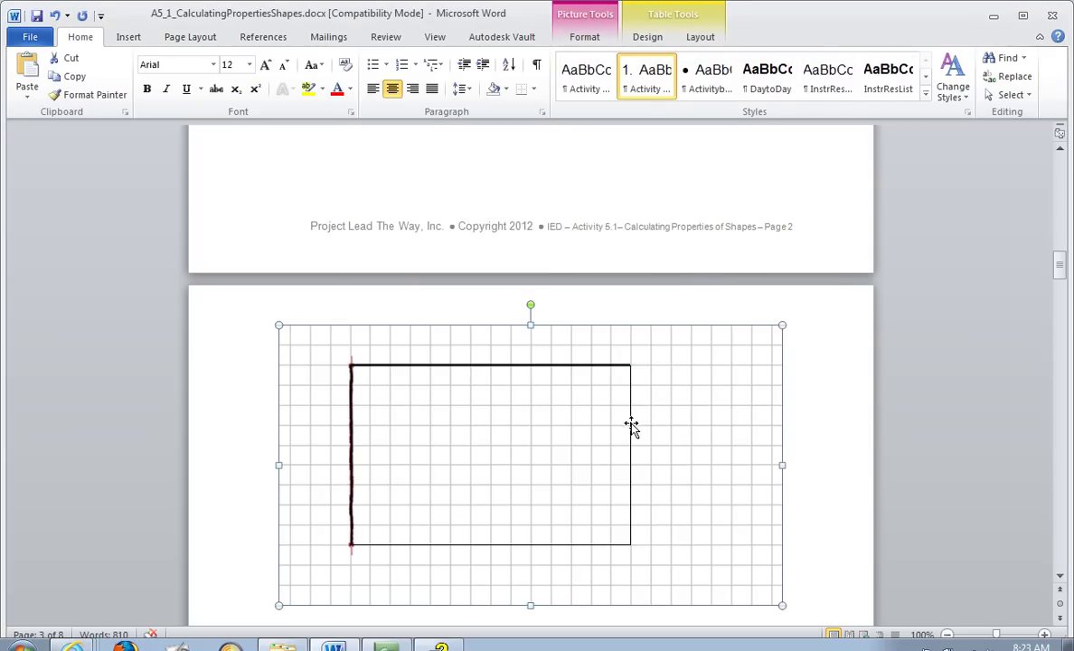
Set the right side's line weight to 3 pt
click(631, 430)
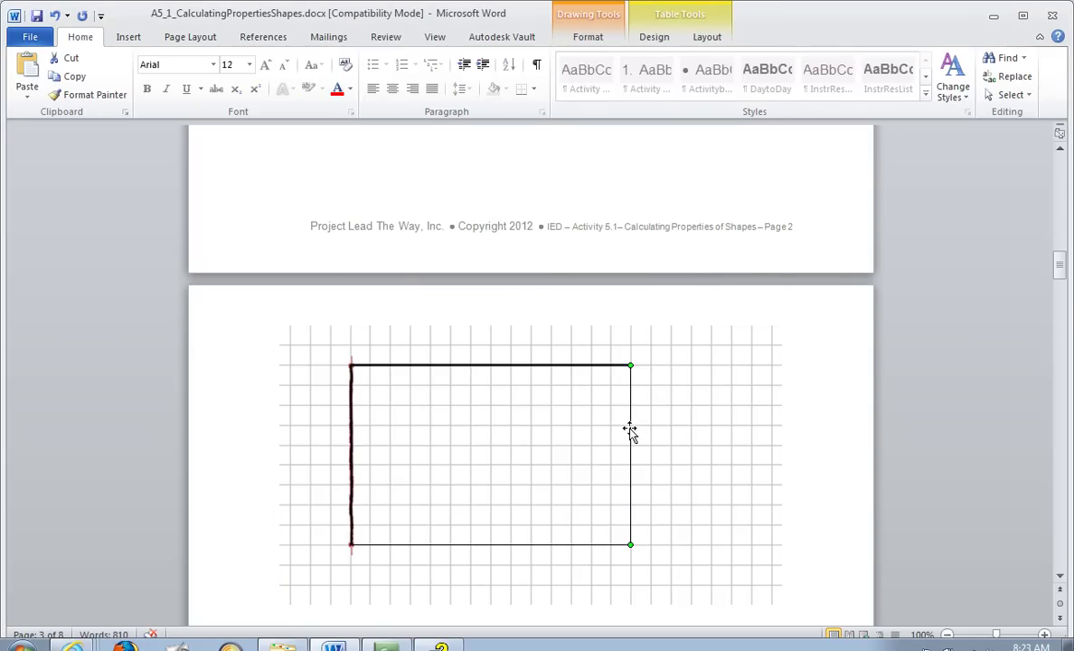
right_click(630, 432)
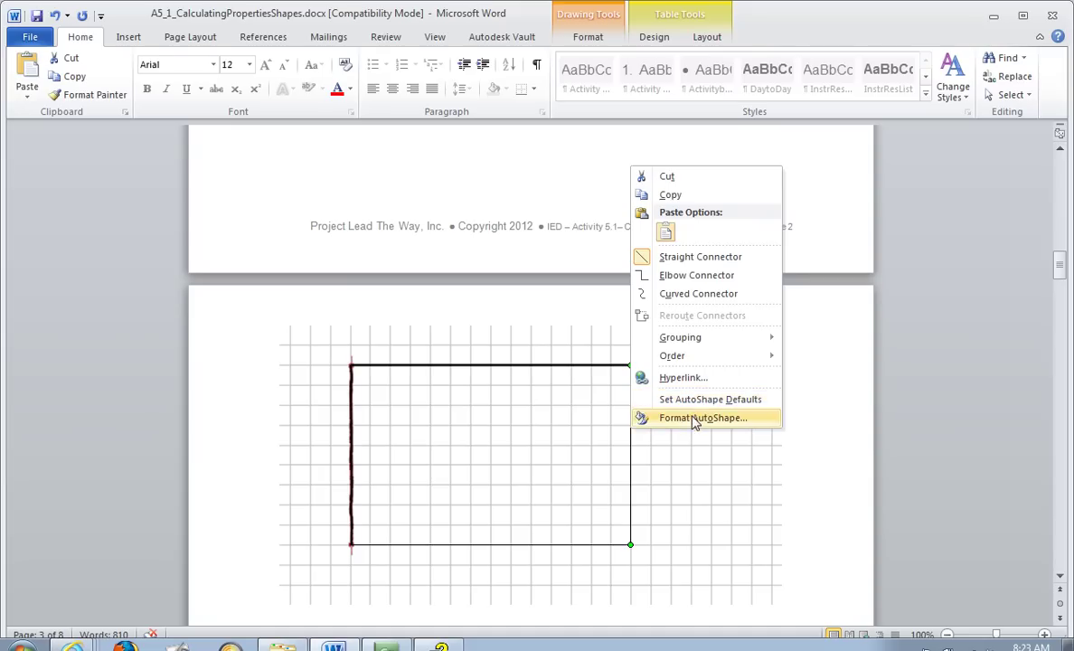
click(693, 420)
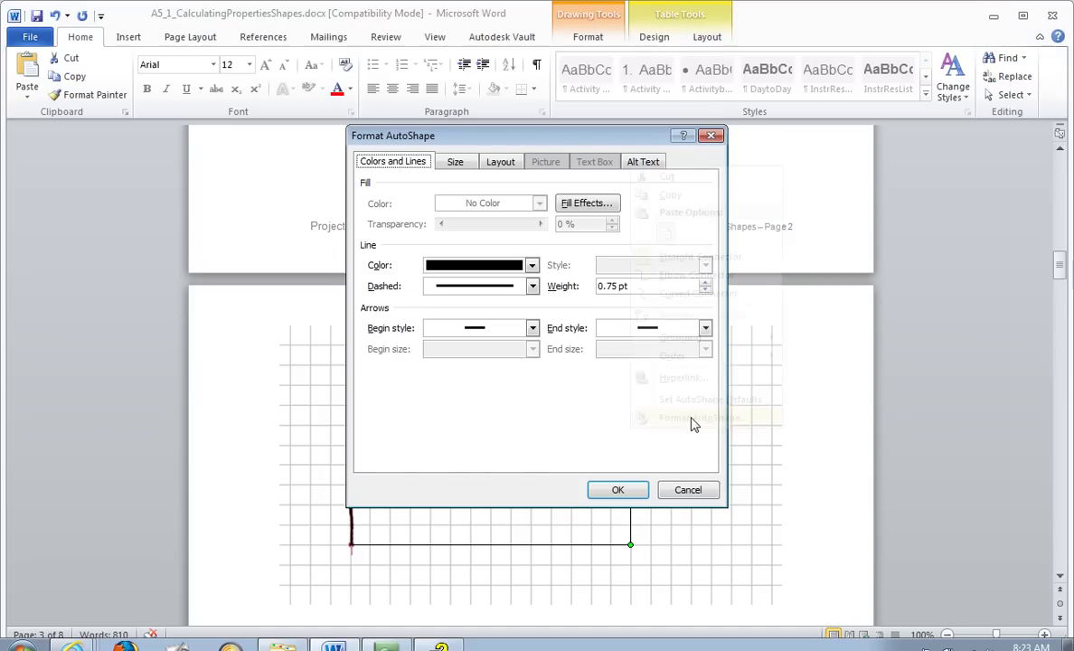
double_click(638, 288)
text(3)
click(618, 490)
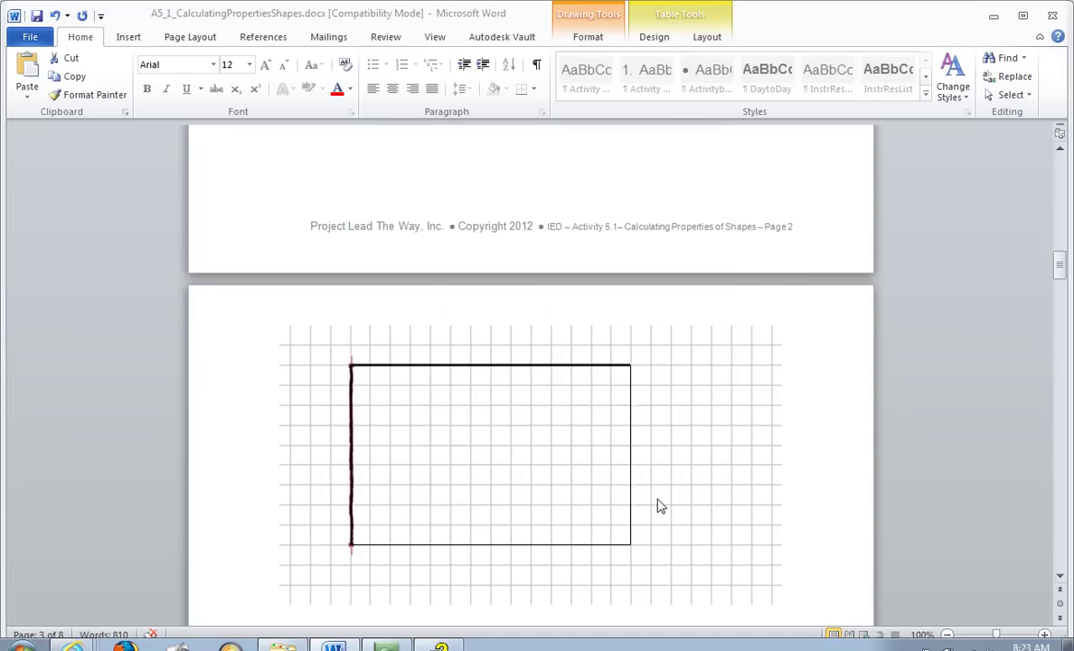
Set the bottom side's line weight to 2 pt
click(581, 545)
right_click(581, 545)
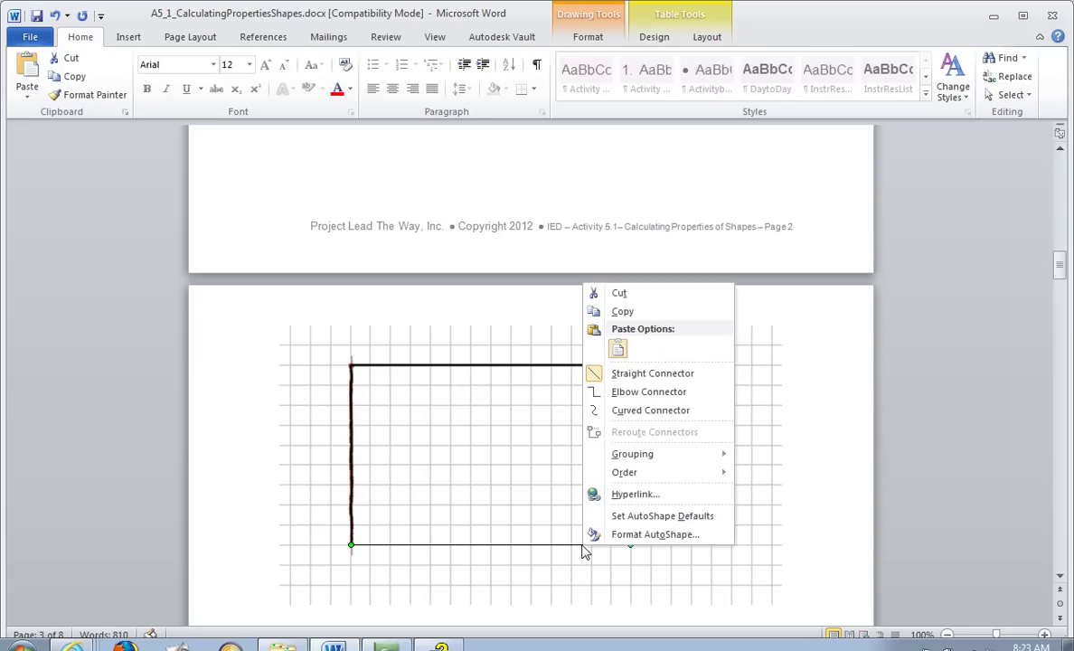
click(659, 518)
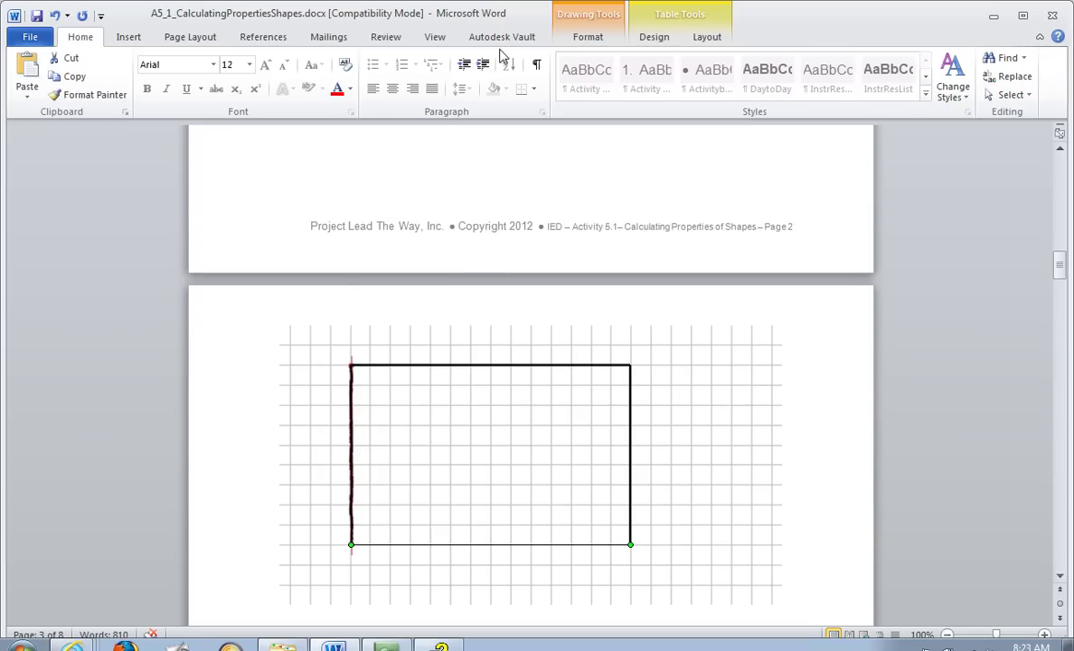
right_click(565, 548)
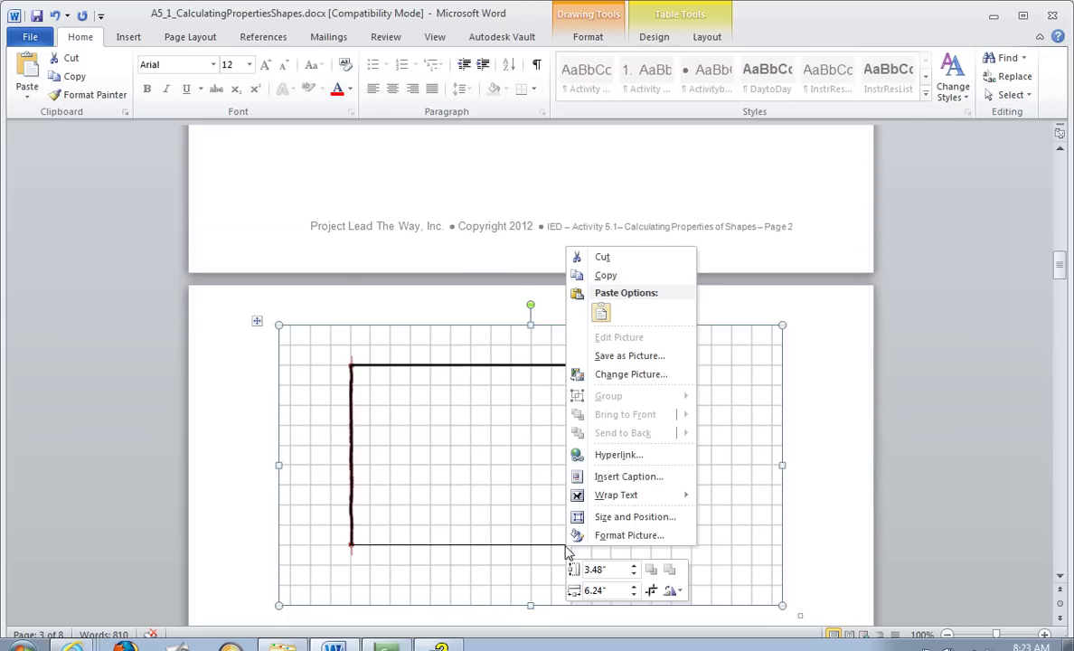
click(489, 547)
click(488, 545)
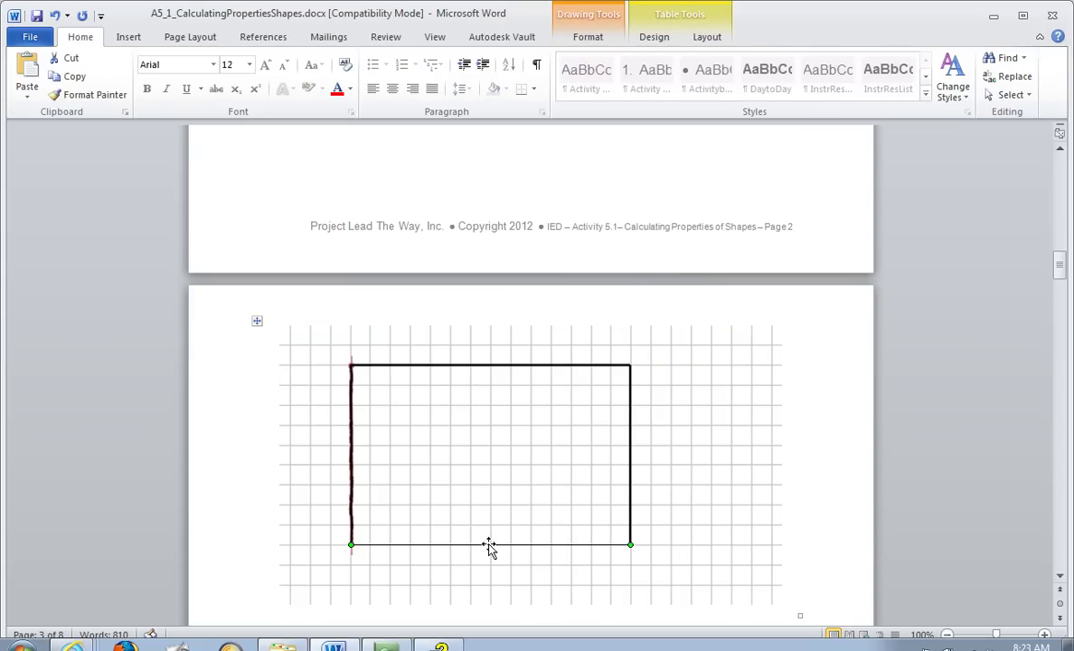
right_click(488, 546)
click(539, 533)
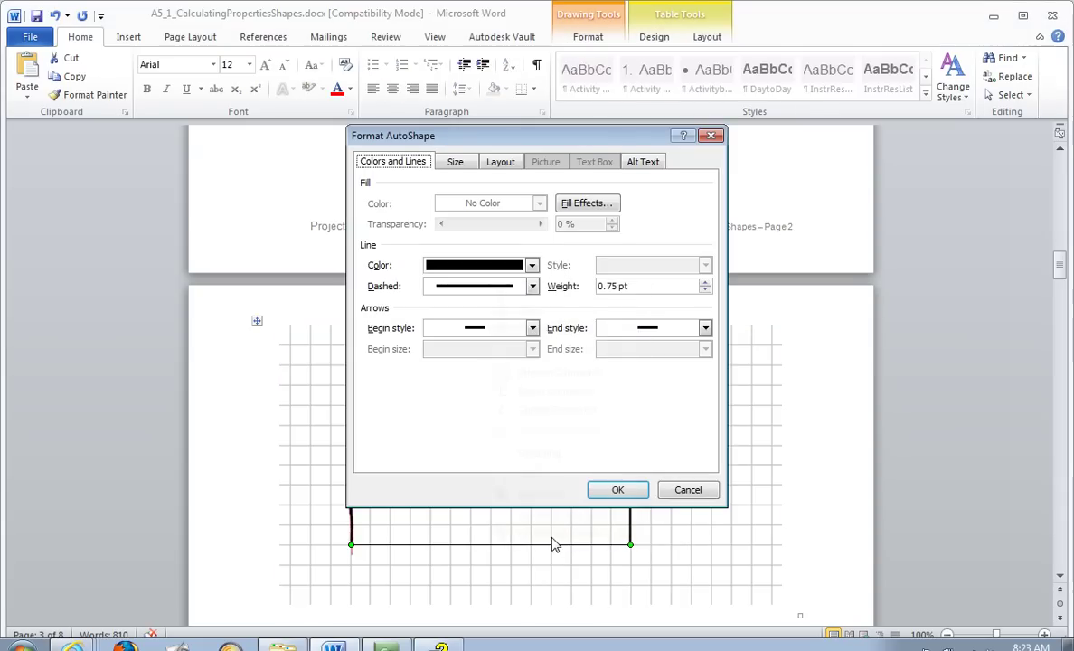
double_click(640, 285)
text(2)
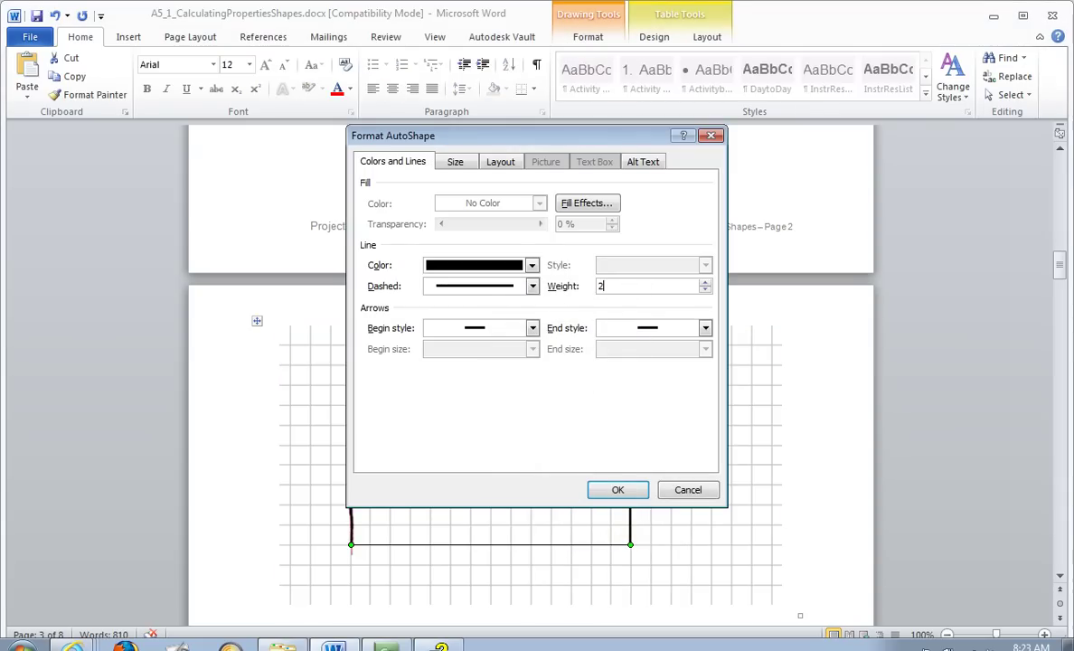
click(616, 495)
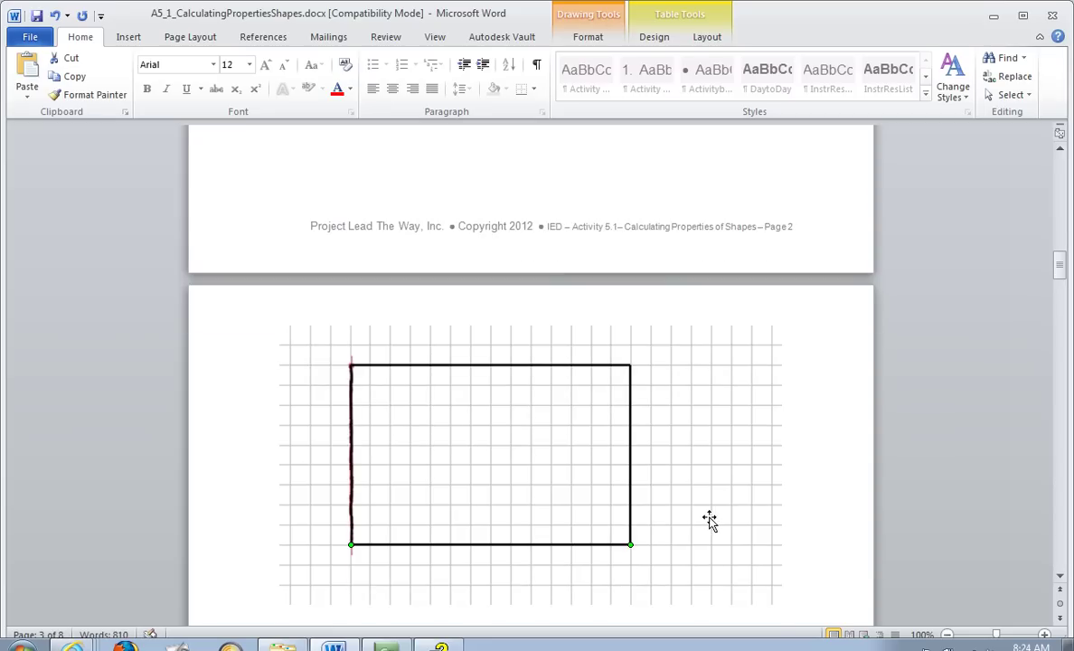
Draw two thin horizontal lines extending right from the rectangle's top-right and bottom-right corners
scroll(732, 547, up, 5)
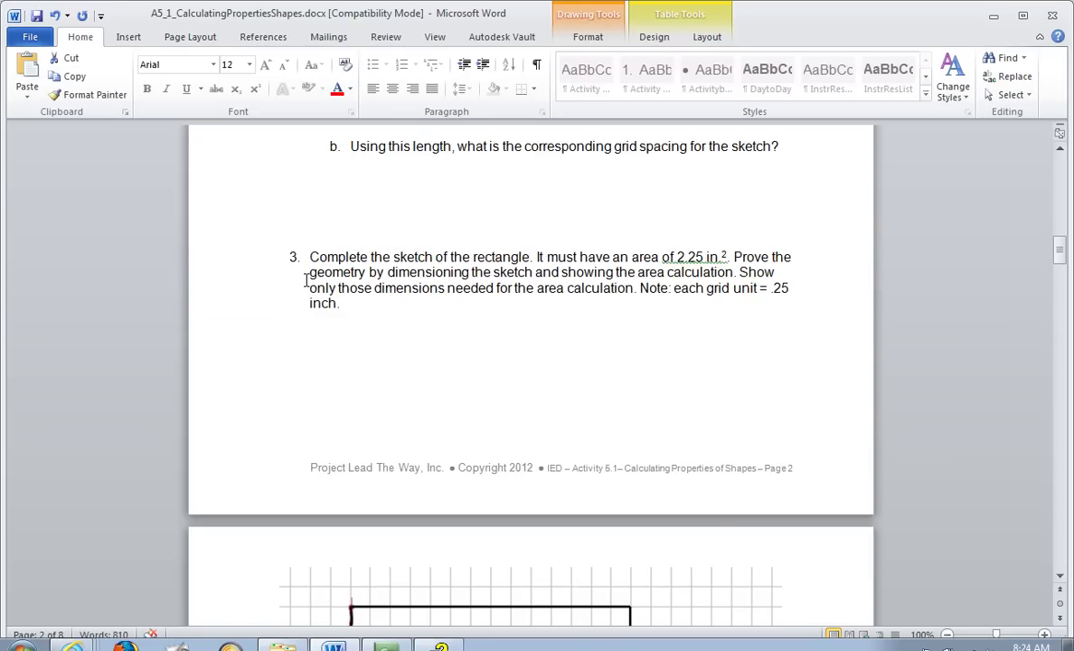
scroll(599, 408, down, 6)
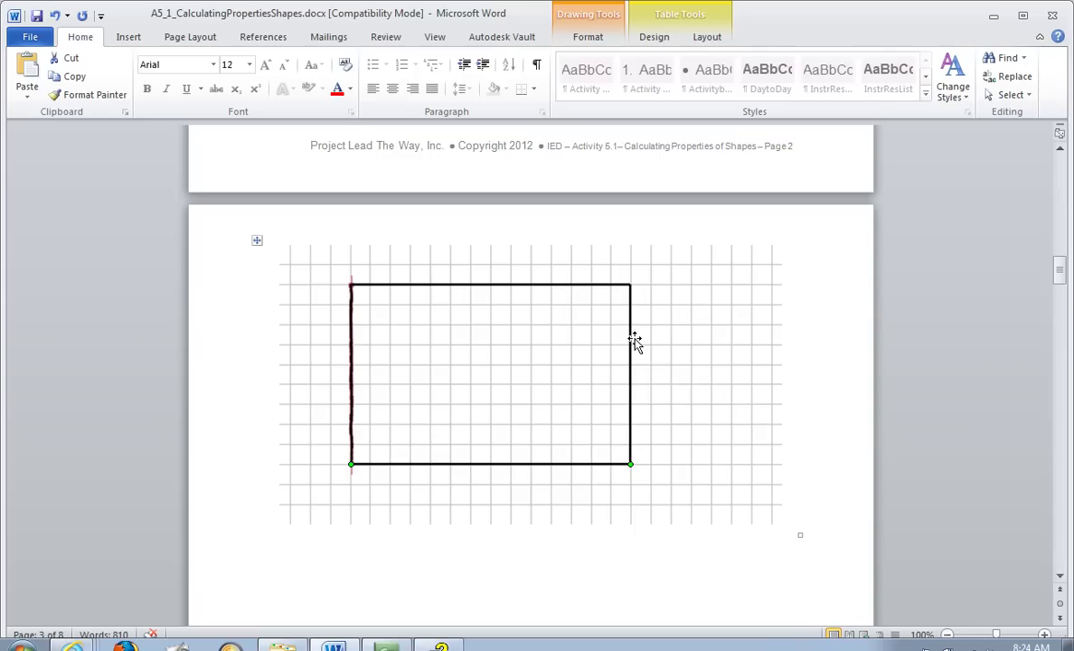
click(128, 38)
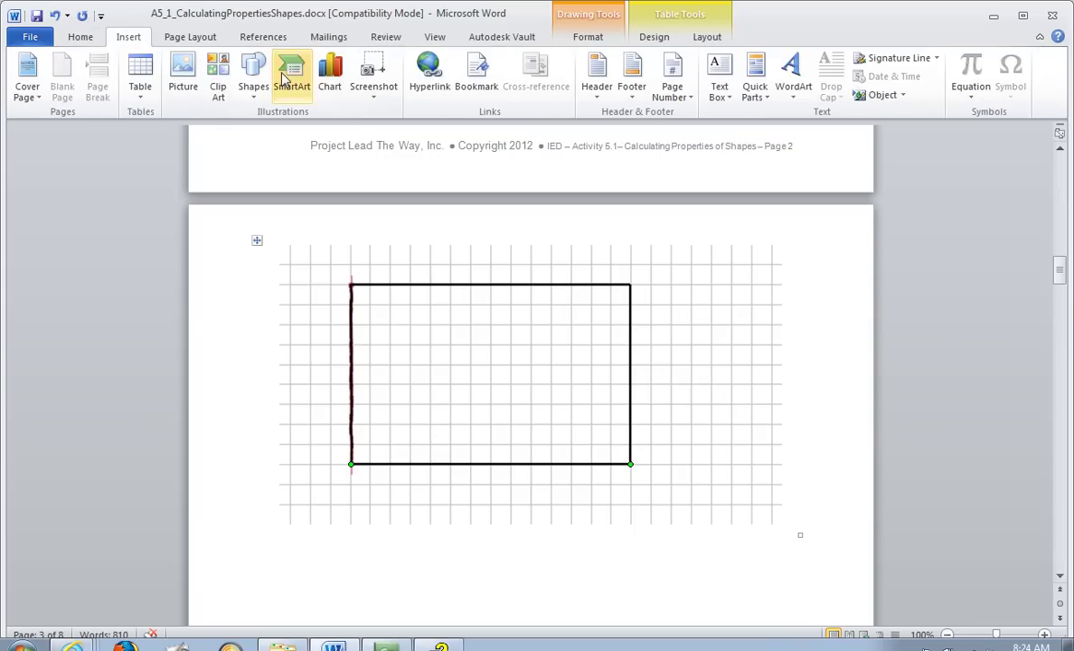
click(254, 80)
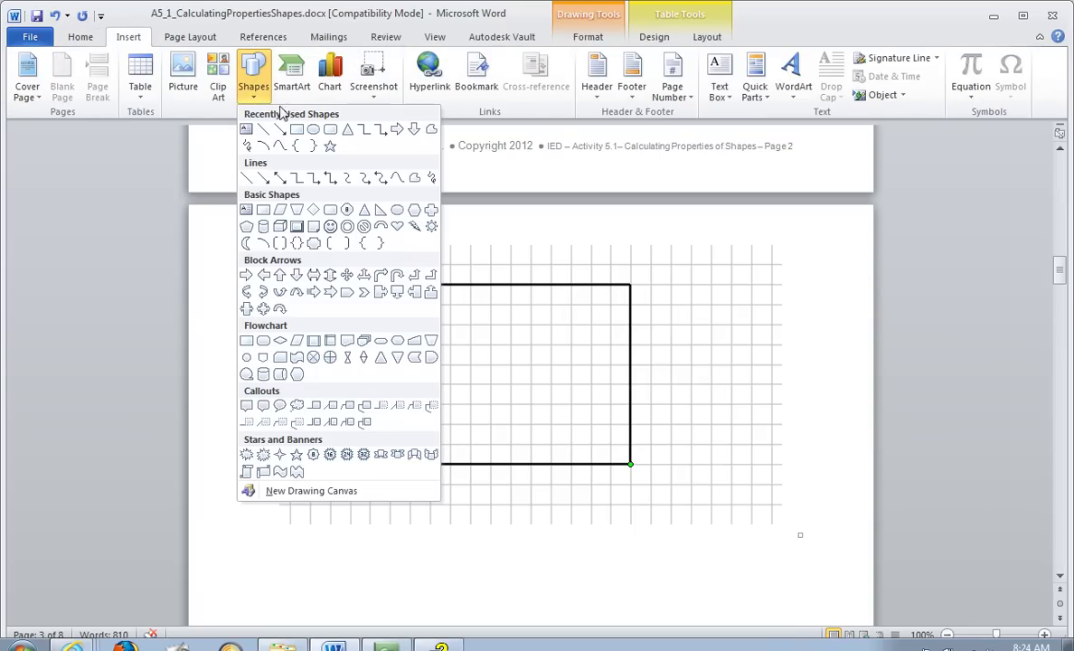
click(264, 129)
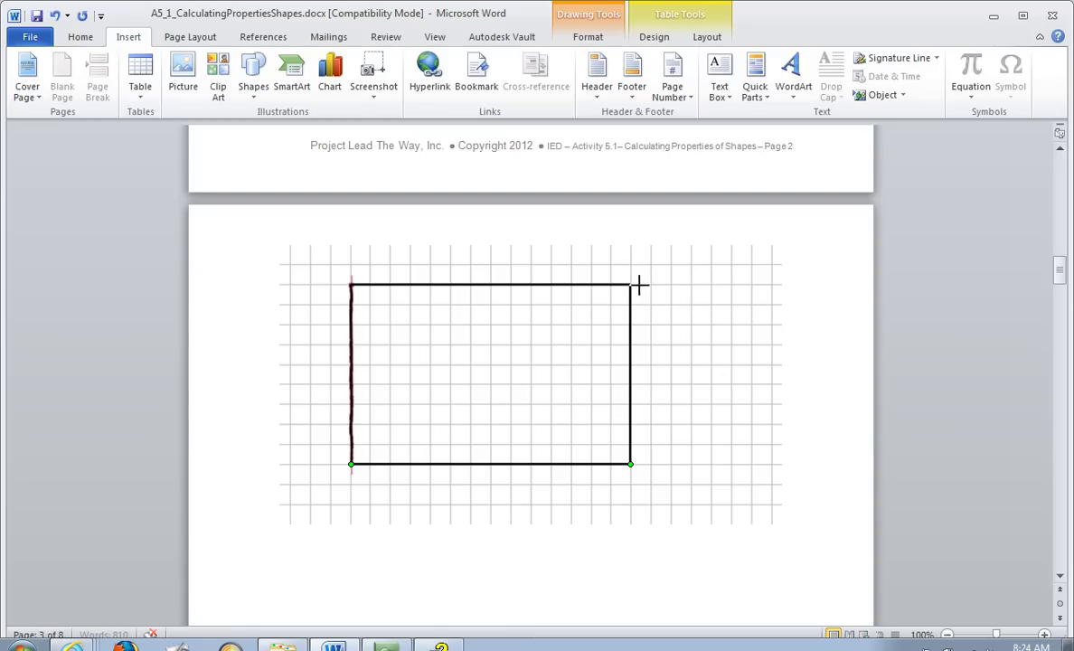
drag(640, 285, 727, 285)
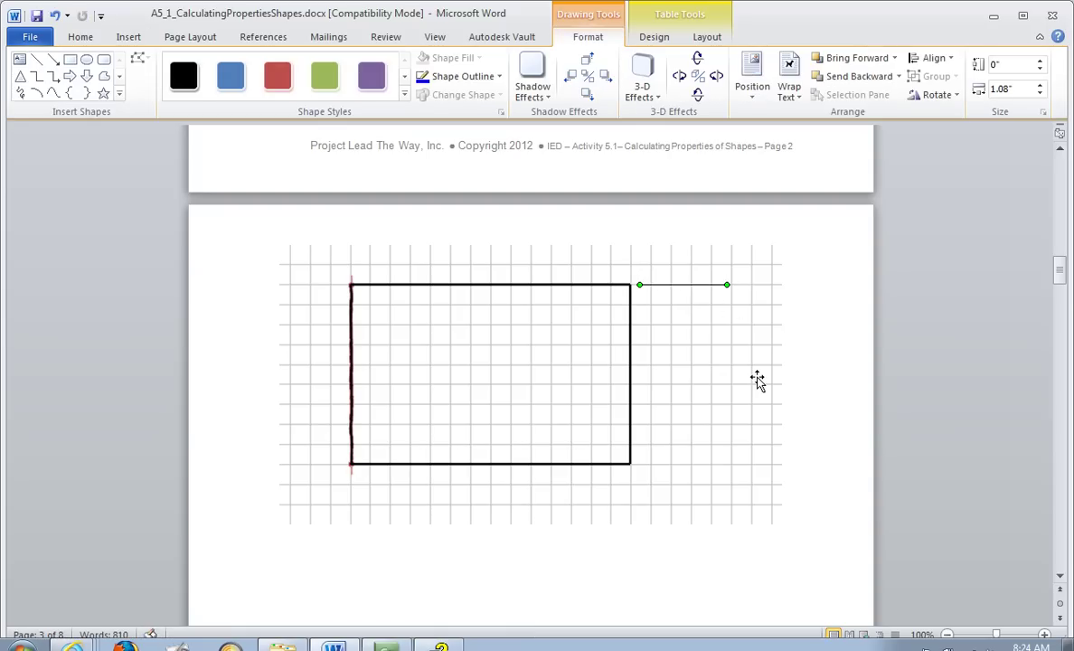
click(36, 59)
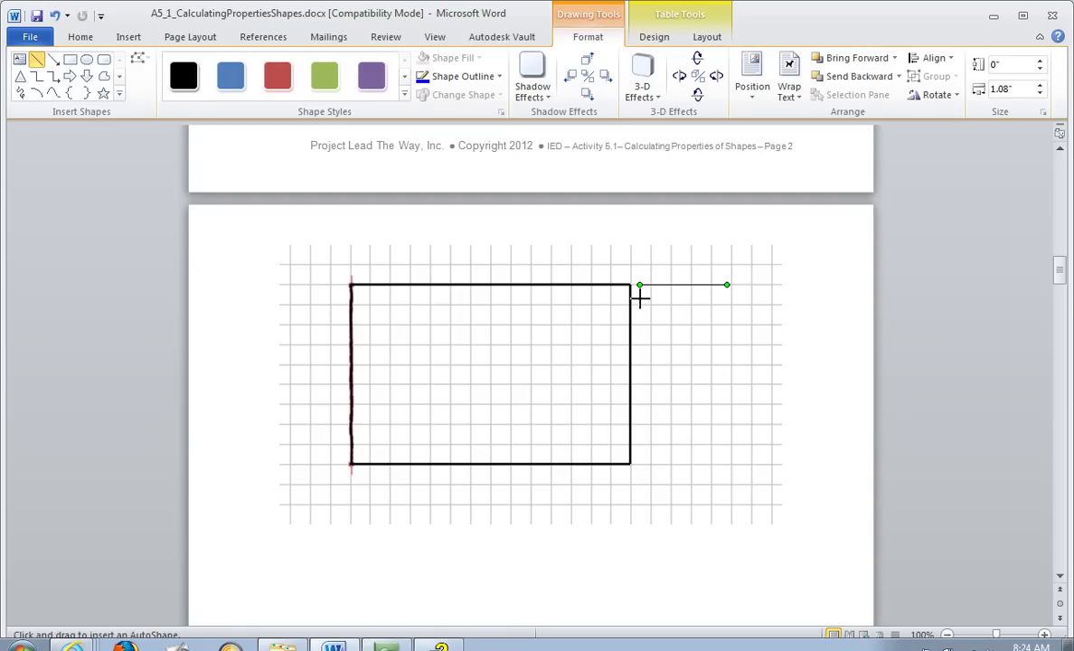
drag(641, 465, 727, 466)
click(706, 503)
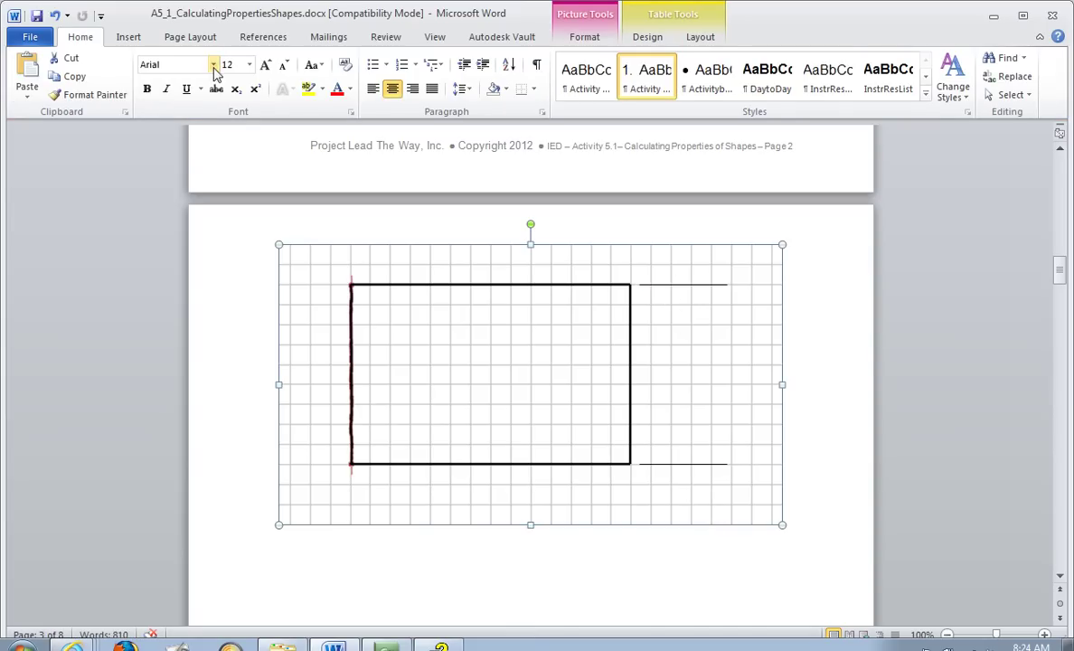
Draw the upper vertical dimension arrow from mid-height up to the top extension line
click(129, 37)
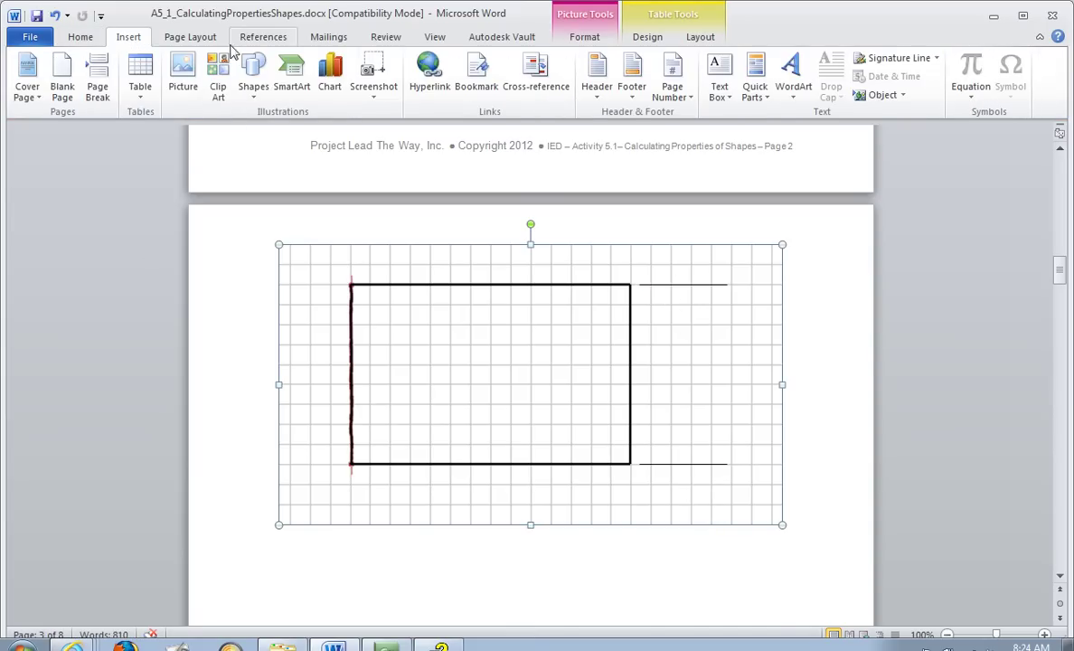
click(255, 75)
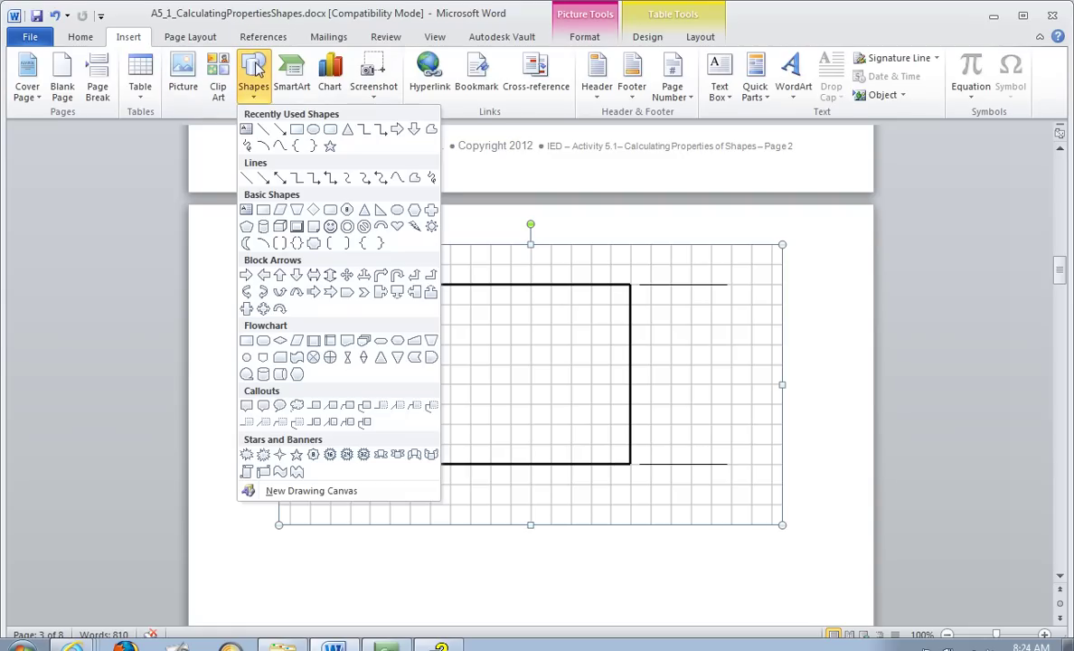
click(280, 130)
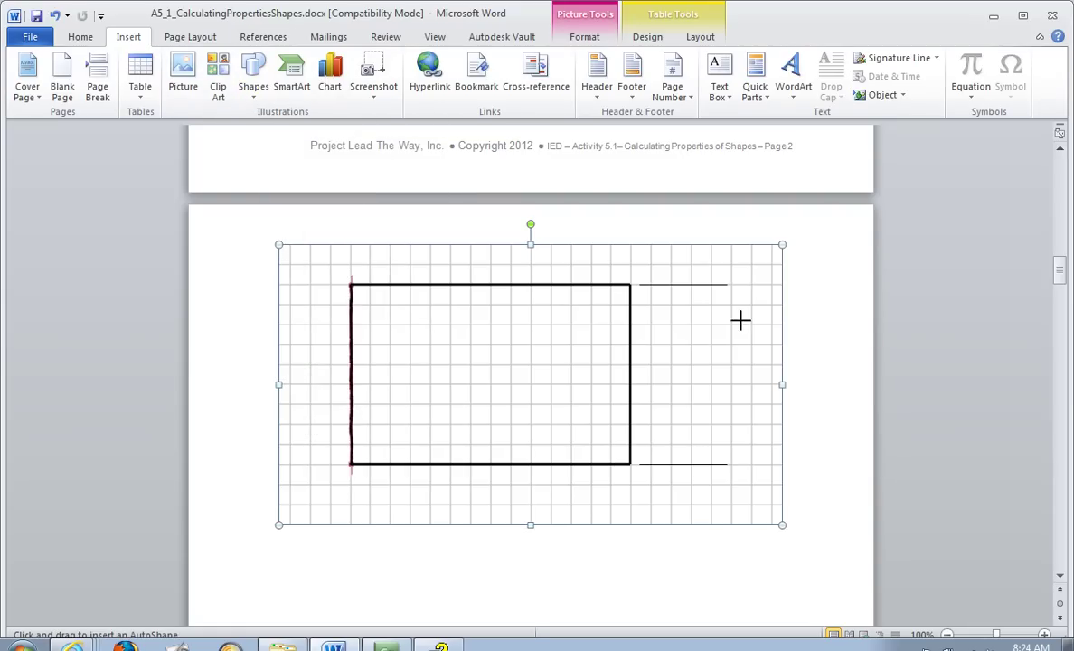
drag(725, 371, 727, 285)
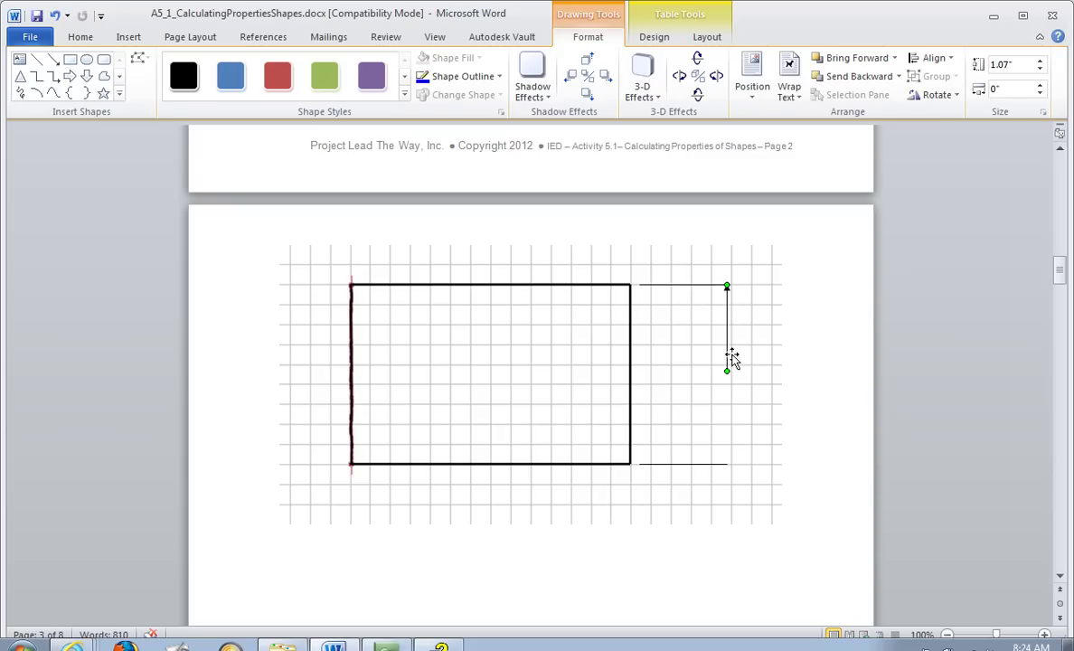
click(726, 415)
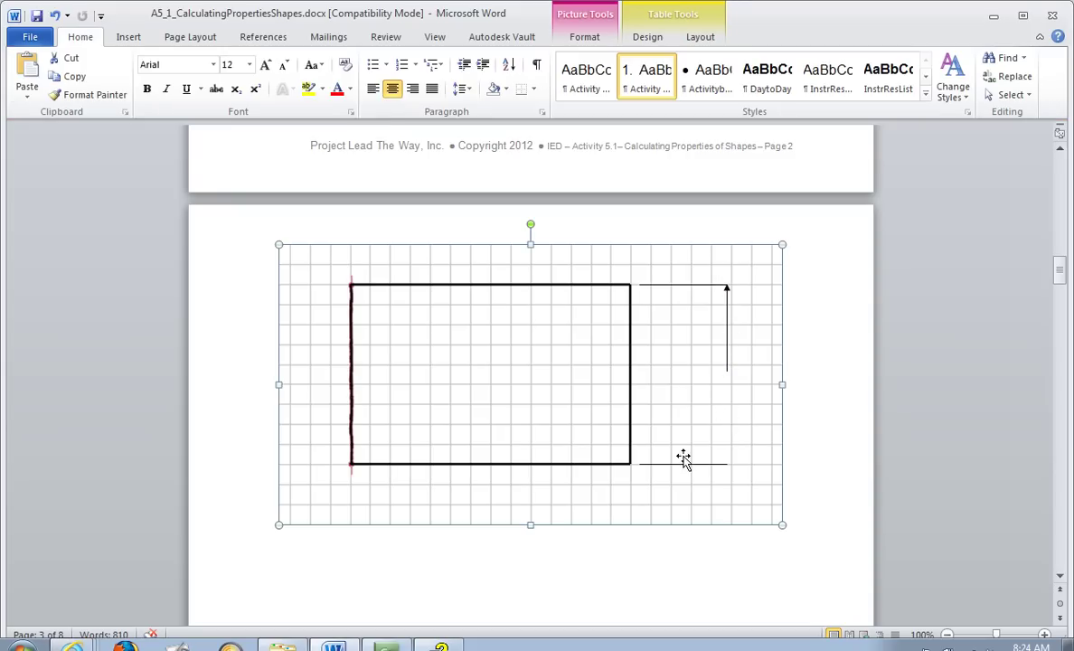
Draw the lower arrow from below the gap down to the bottom extension line
click(134, 37)
click(255, 86)
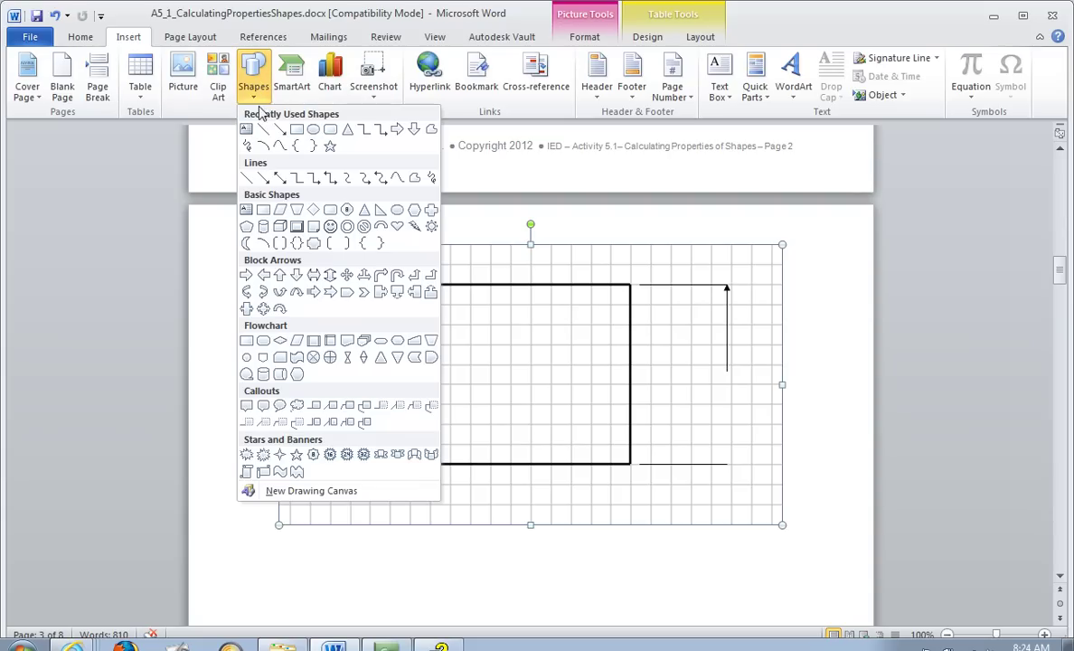
click(279, 129)
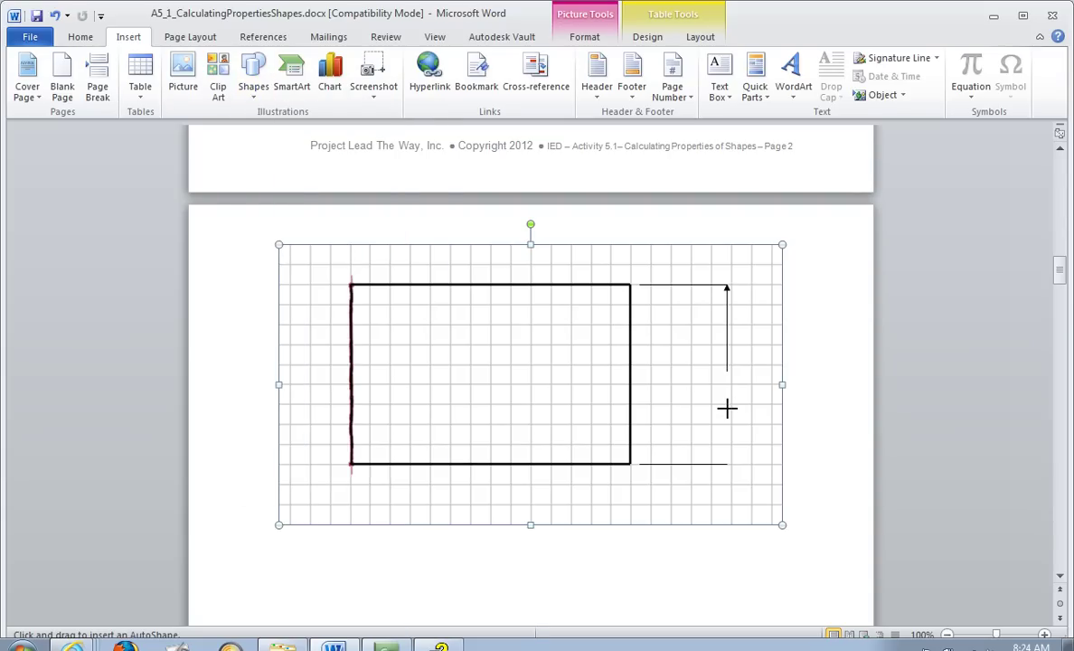
drag(727, 409, 727, 465)
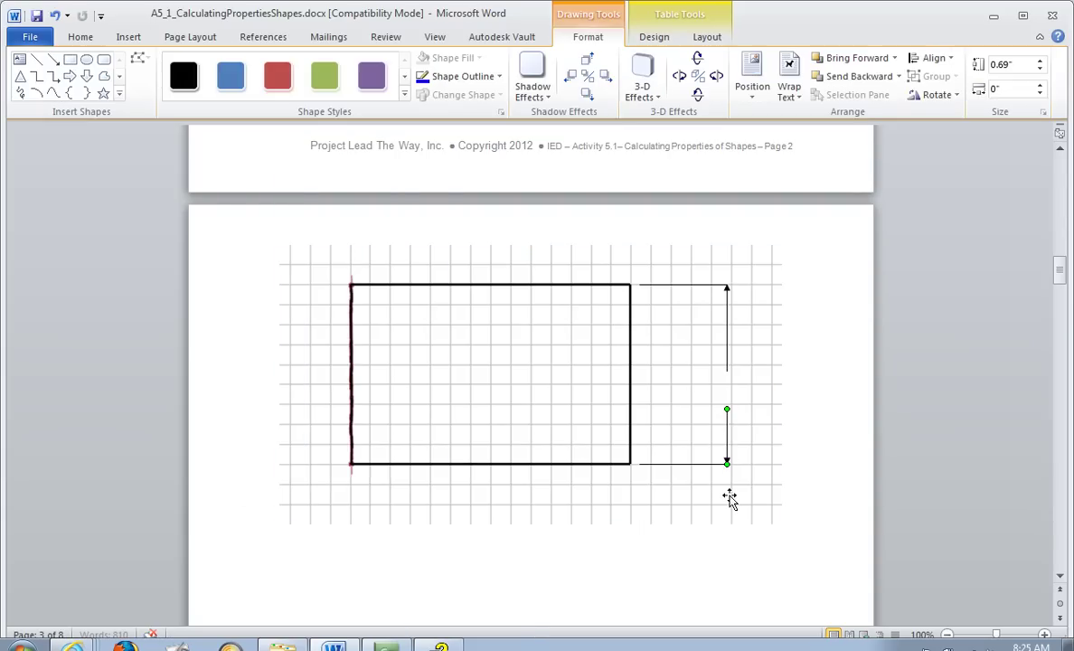
key(Escape)
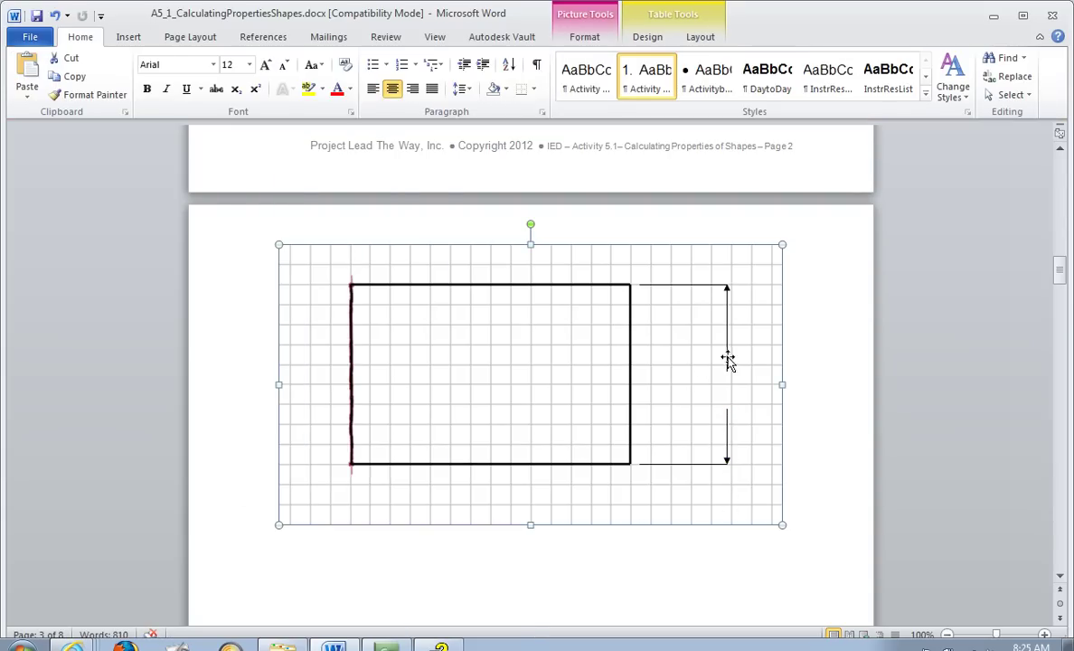
click(727, 353)
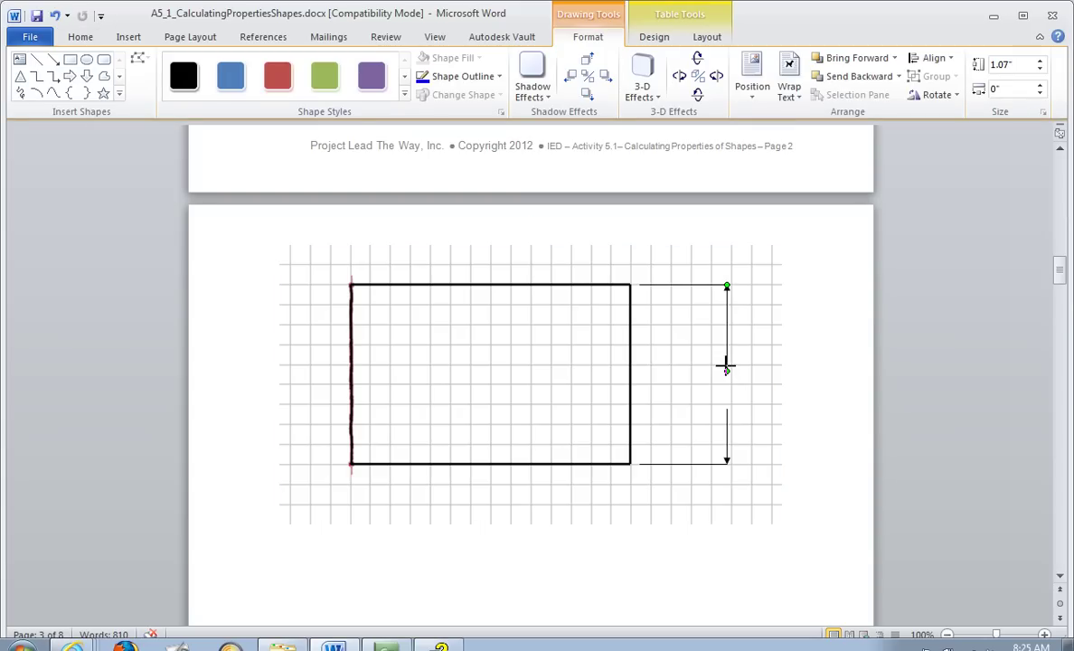
Draw a small text box reading '2.25 in' in the gap between the vertical arrows
click(800, 468)
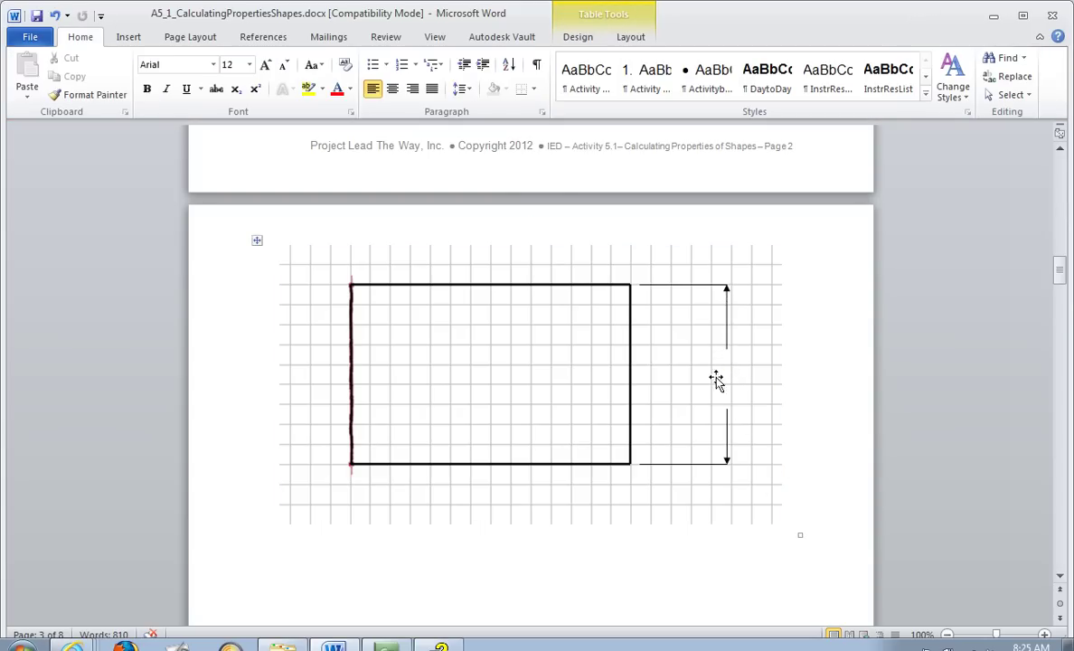
click(129, 37)
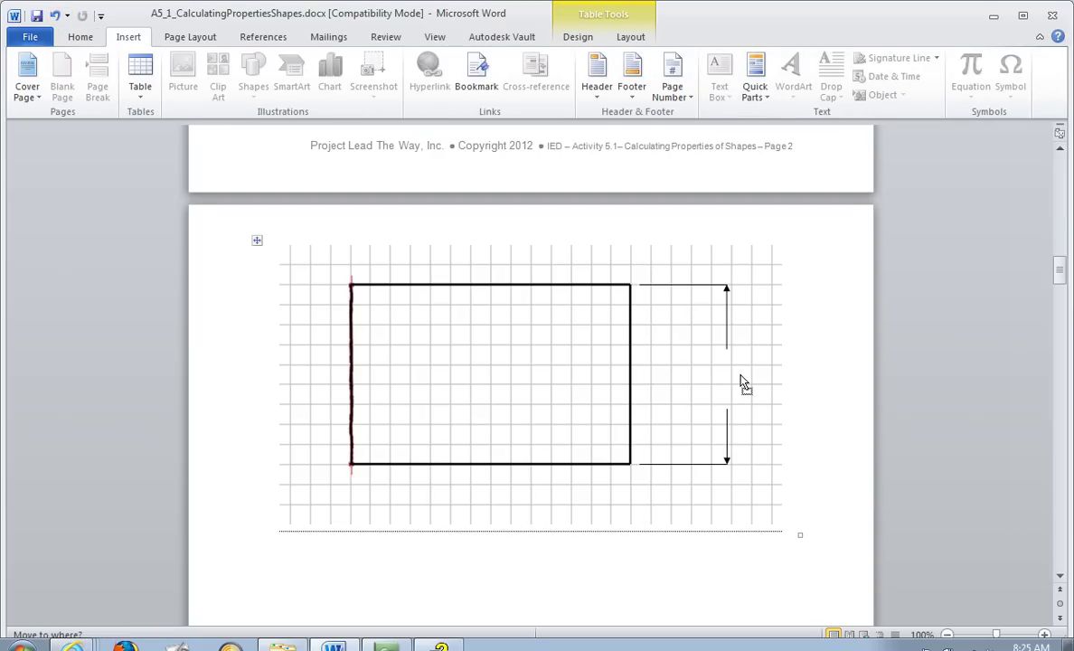
click(688, 354)
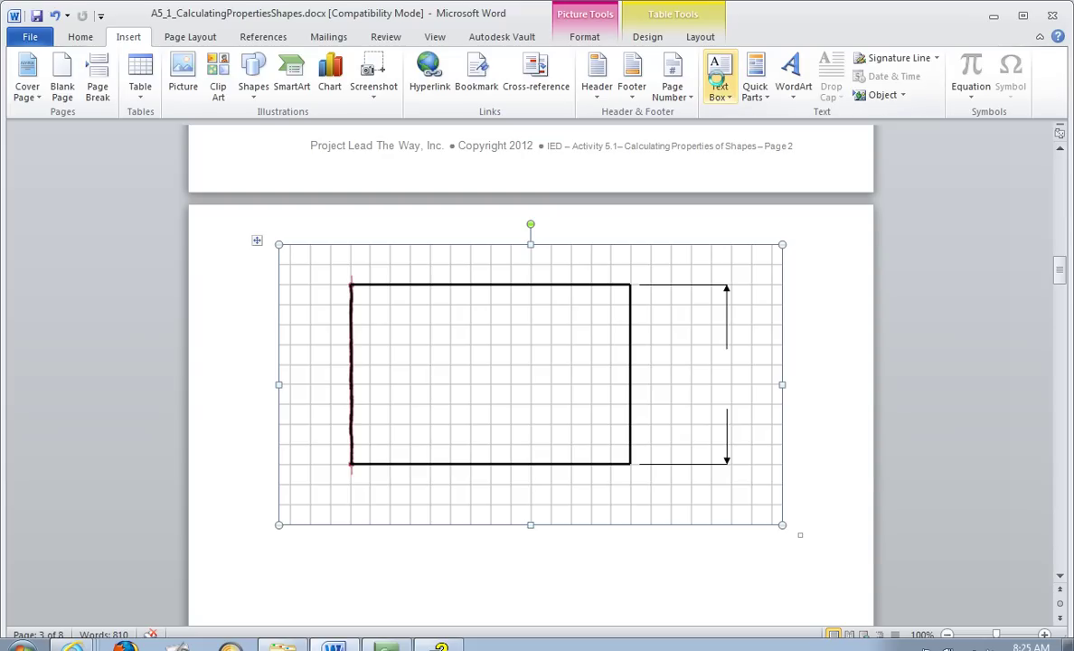
click(716, 78)
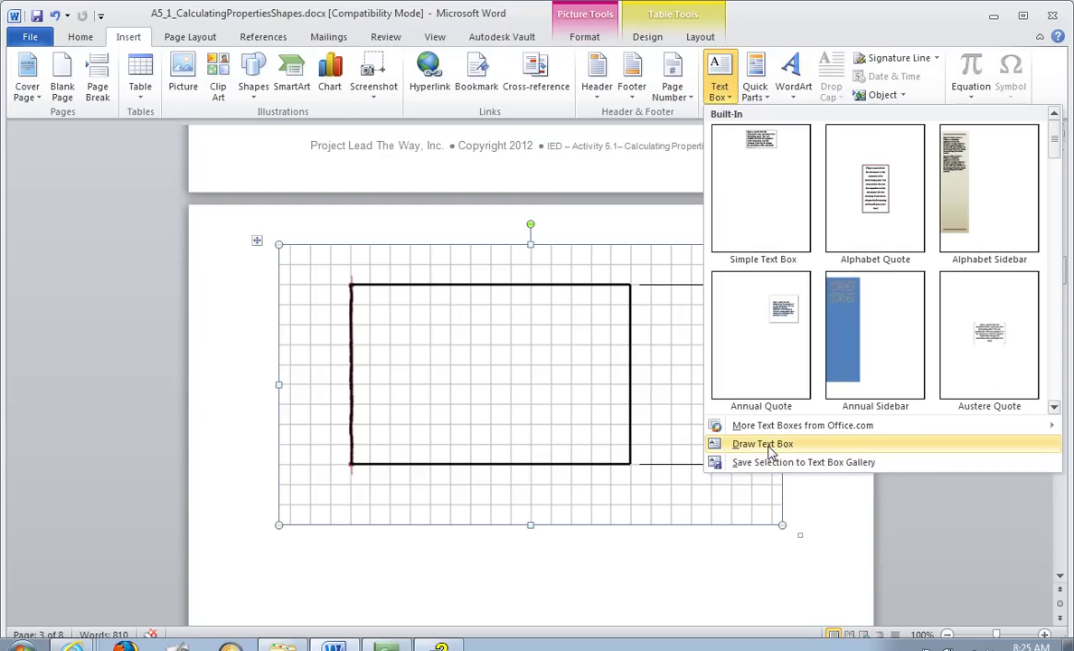
drag(688, 363, 761, 396)
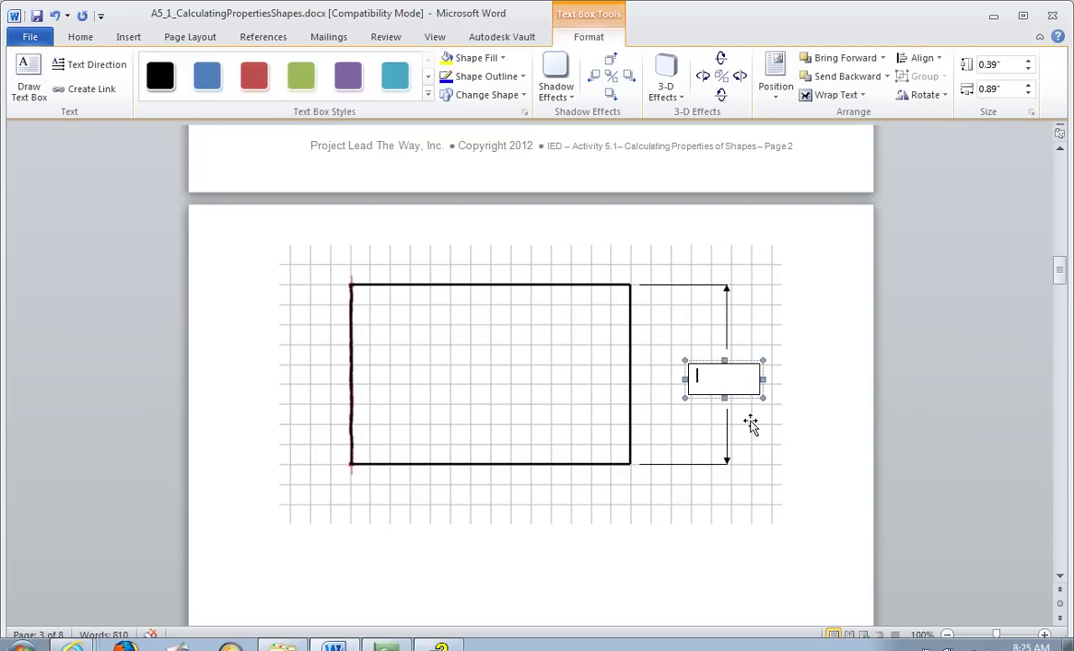
text(2.25 in)
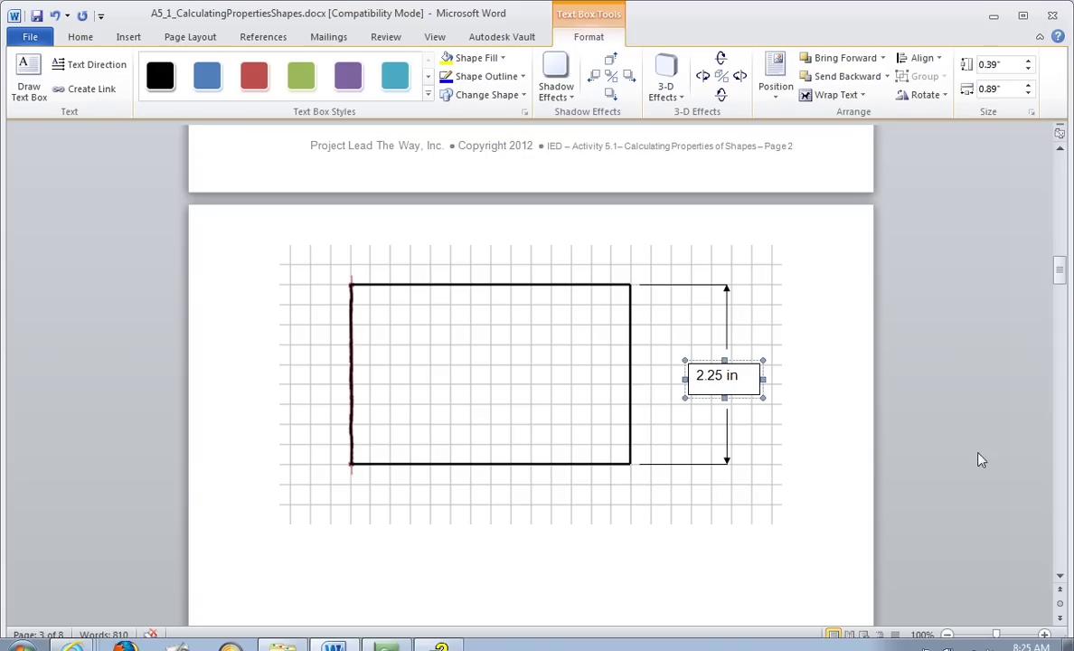
click(810, 453)
scroll(810, 452, up, 2)
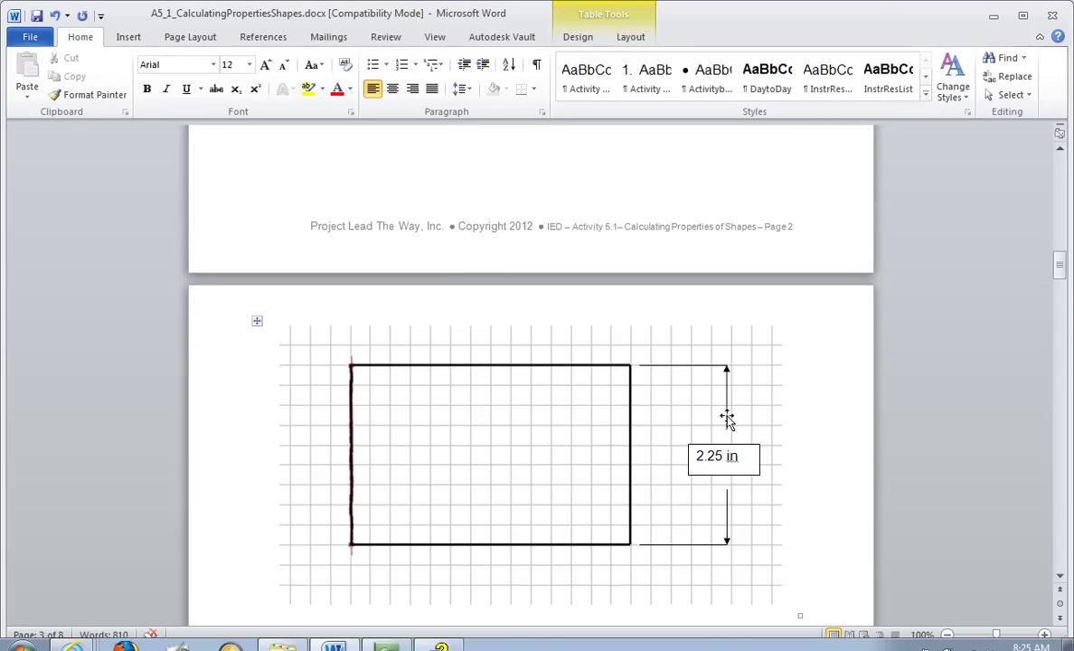
scroll(728, 419, down, 1)
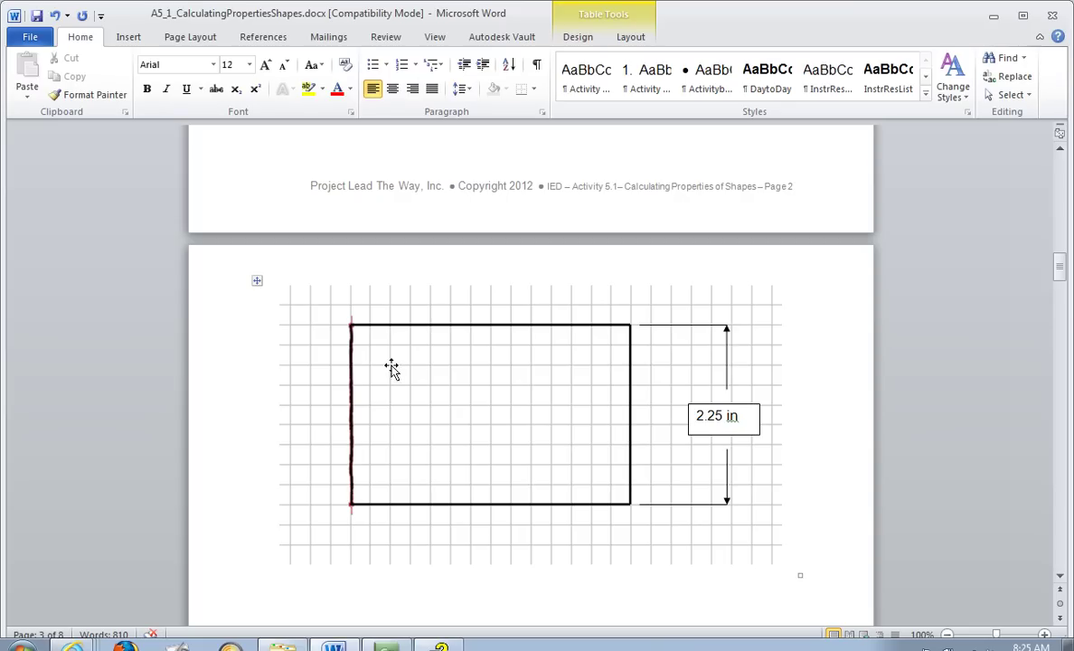
scroll(439, 528, down, 1)
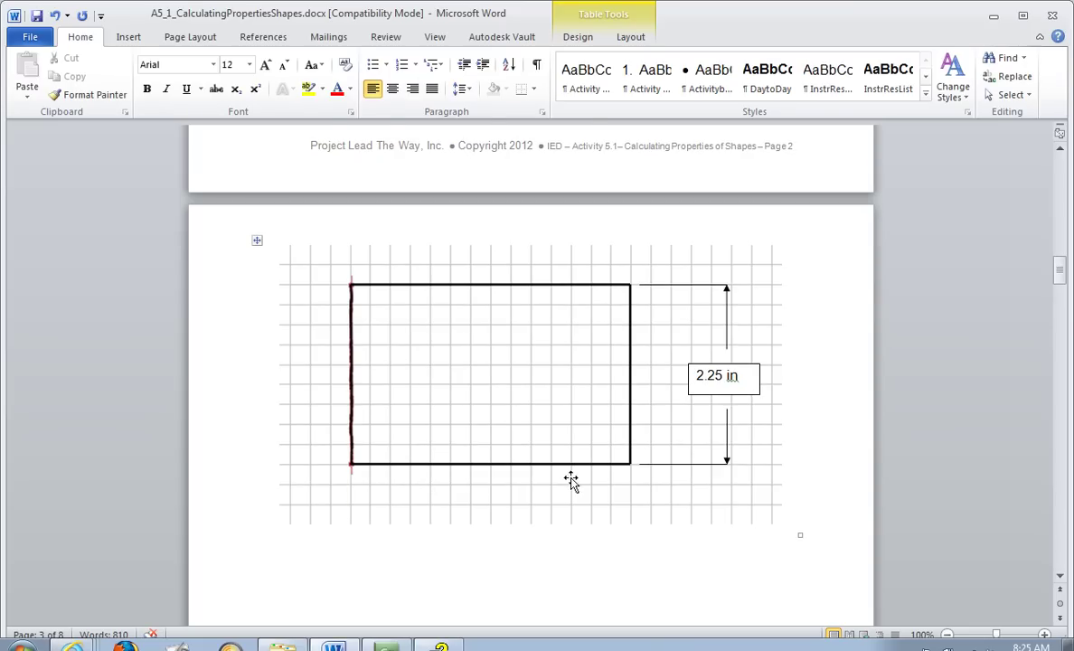
scroll(570, 478, down, 4)
scroll(571, 479, up, 3)
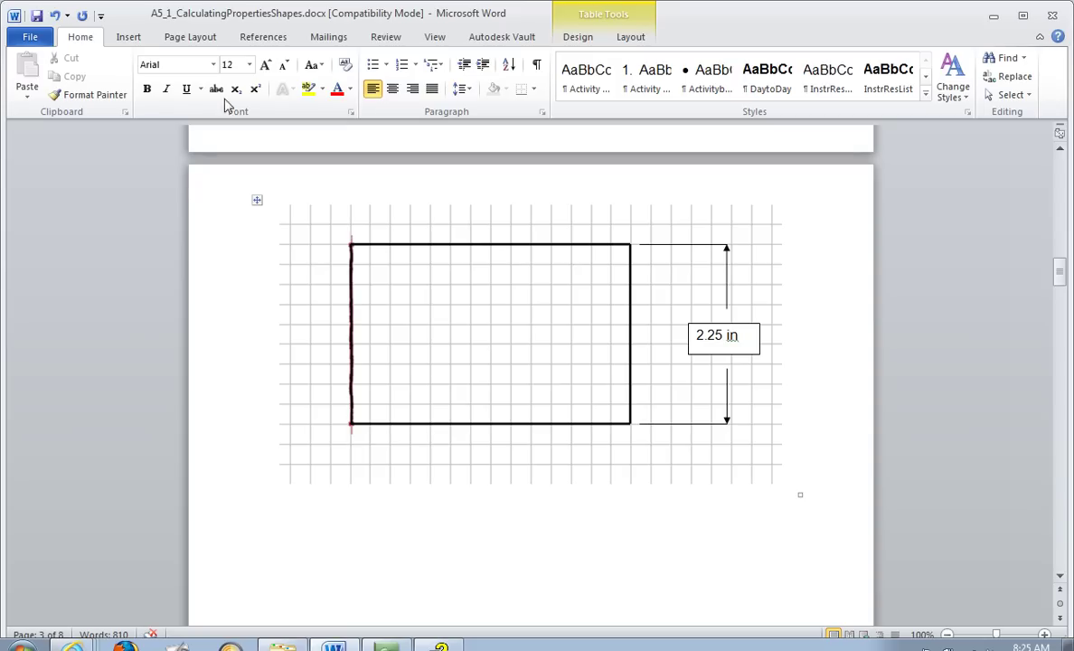
click(132, 38)
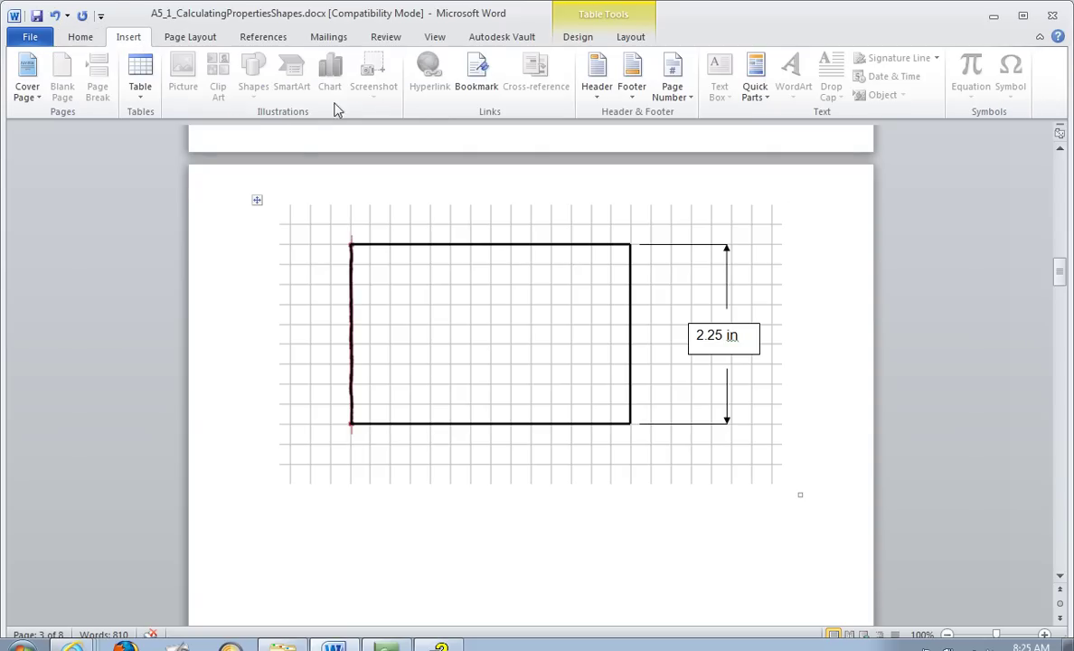
click(328, 280)
click(260, 269)
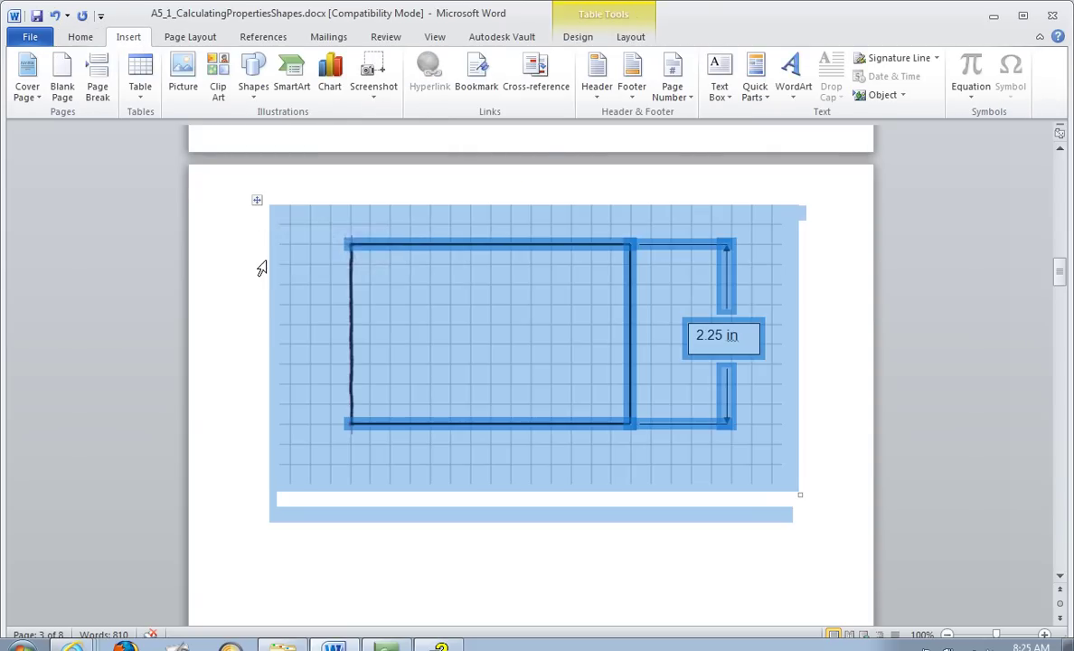
click(307, 180)
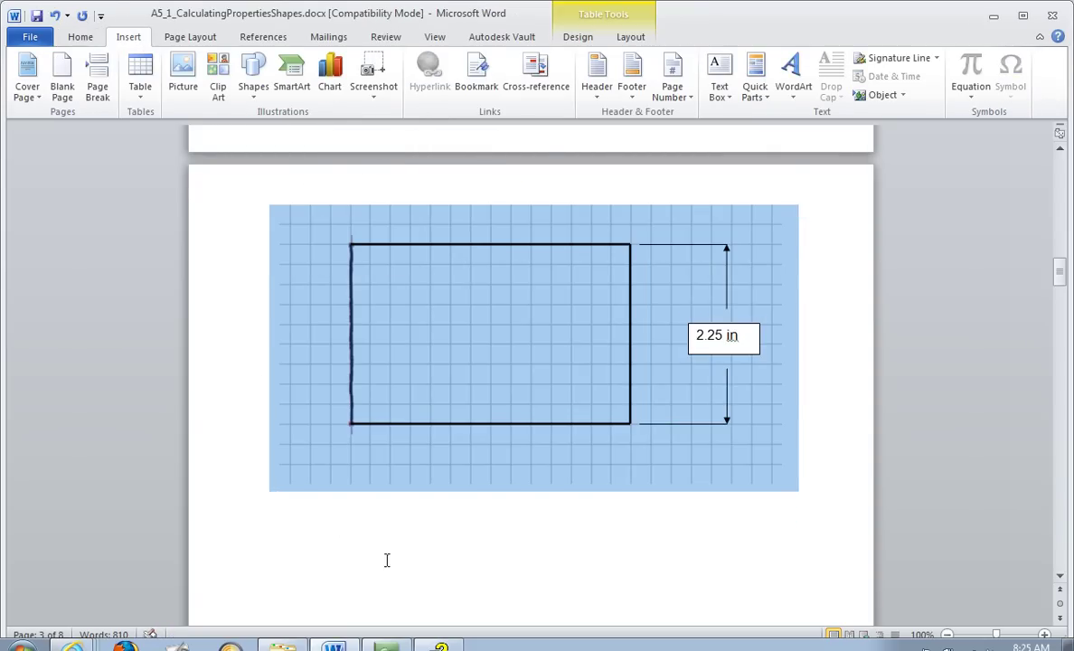
Draw vertical extension lines down from the rectangle's lower-right and lower-left corners
click(511, 524)
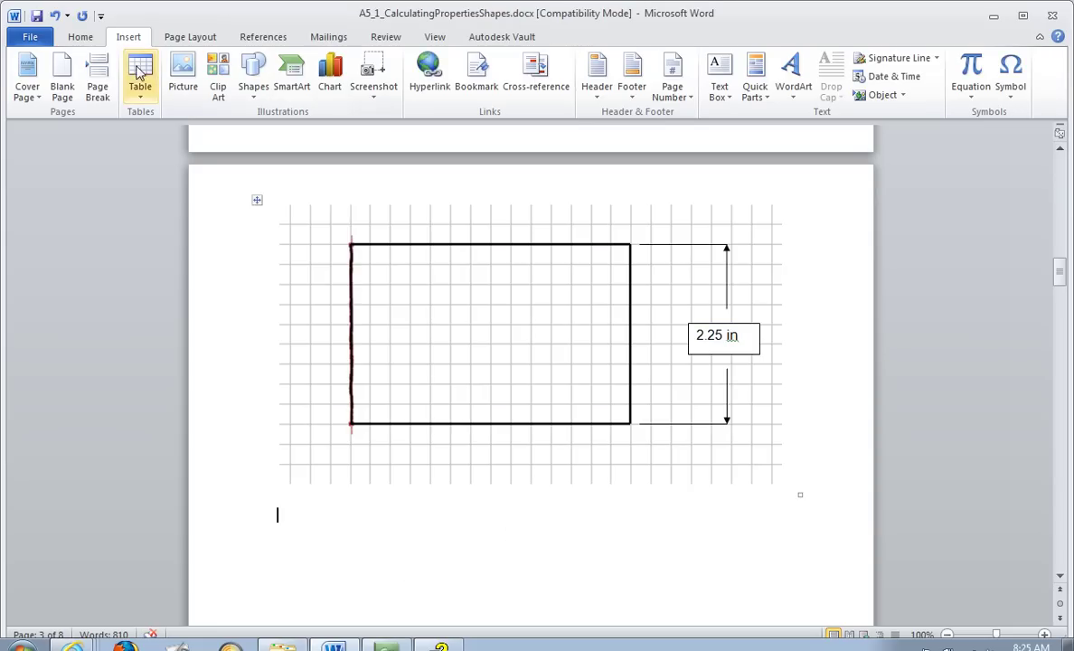
click(253, 75)
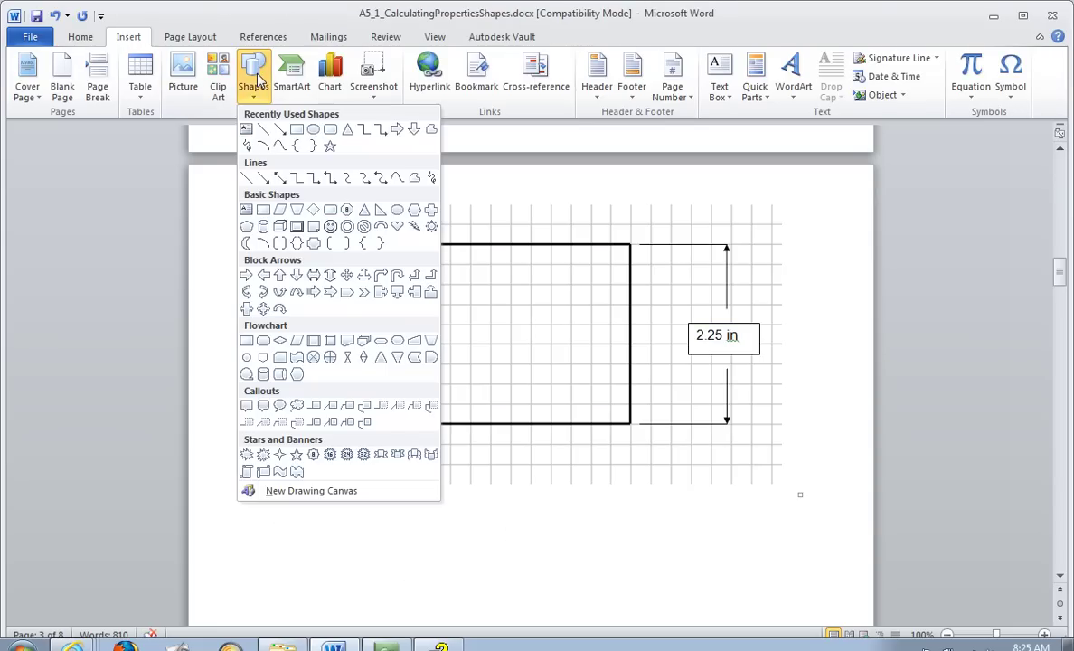
click(244, 132)
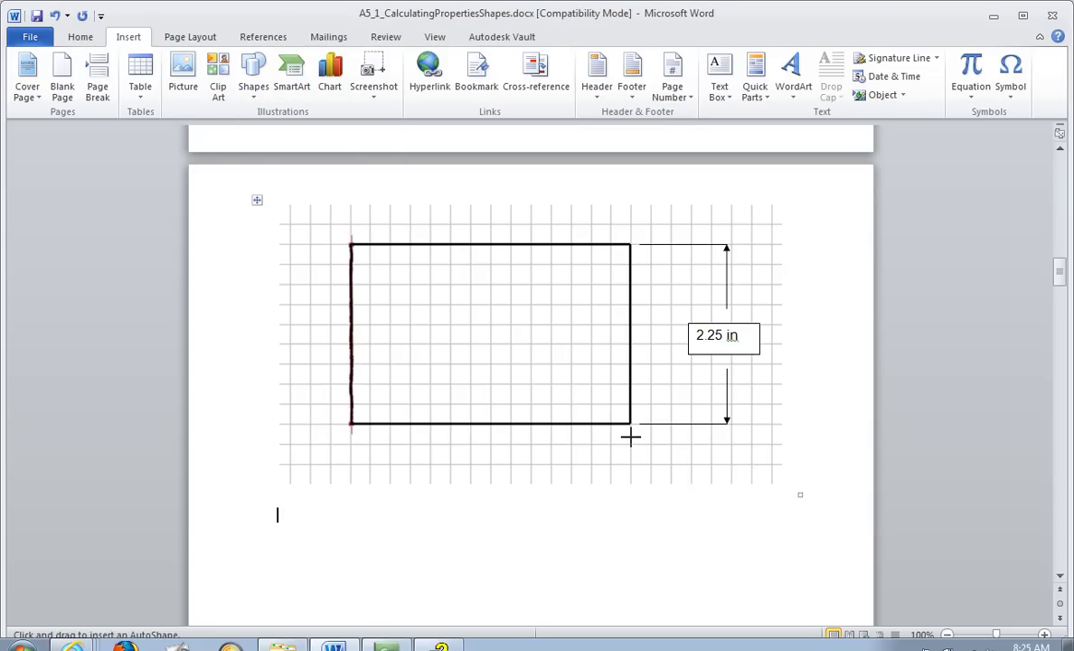
drag(630, 433, 630, 477)
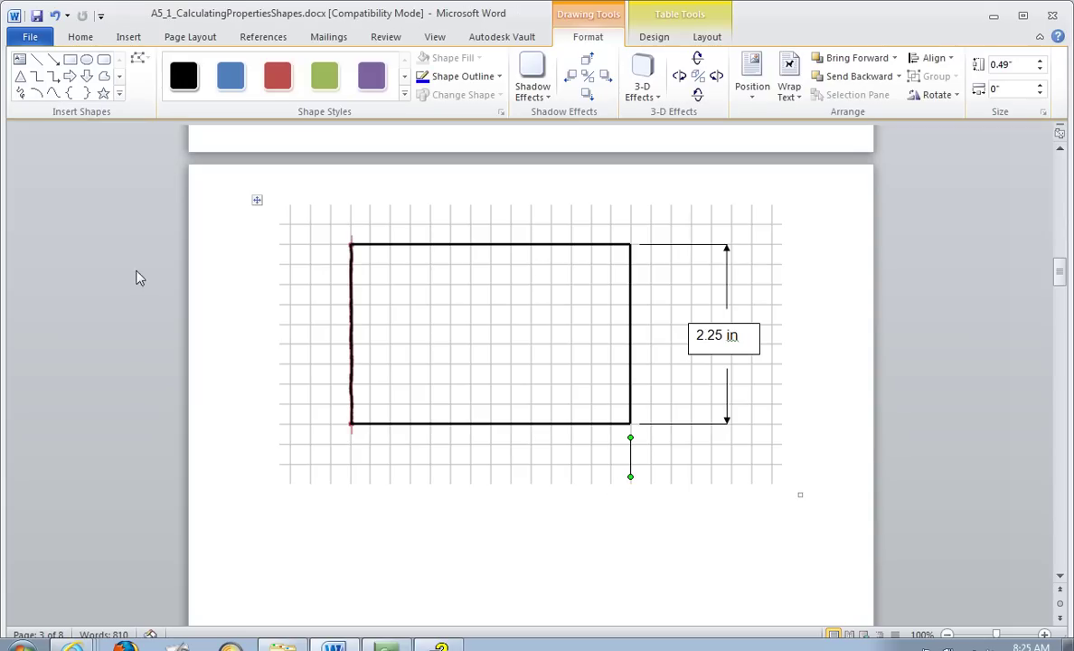
click(36, 58)
drag(352, 443, 352, 476)
Draw two horizontal arrows pointing outward to the right and left extension lines, leaving a central gap
click(52, 58)
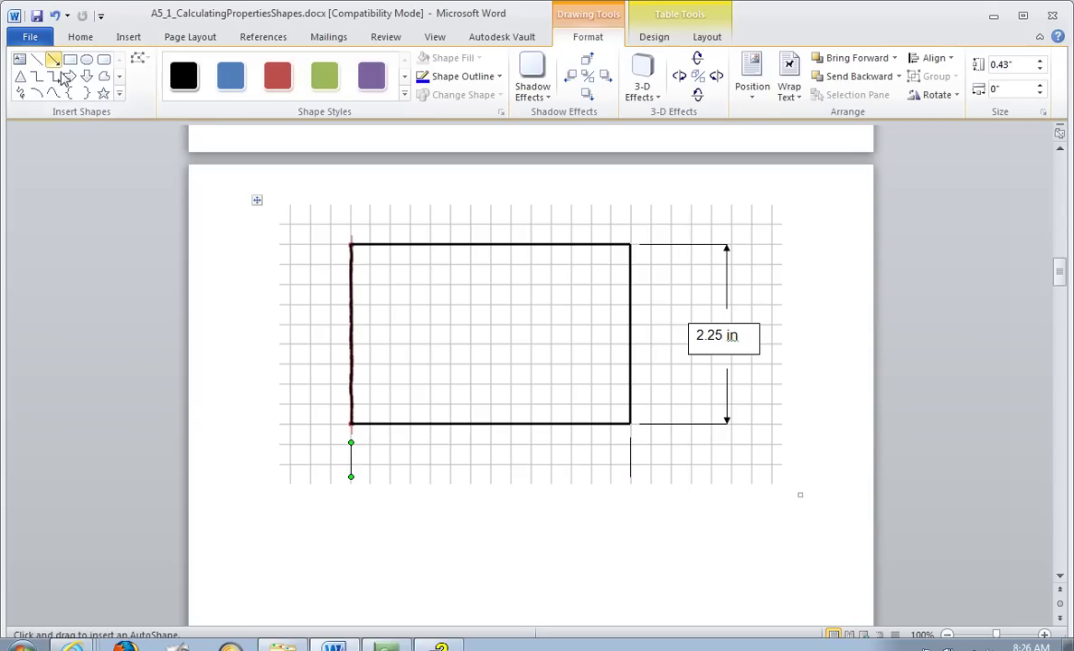
drag(552, 459, 630, 461)
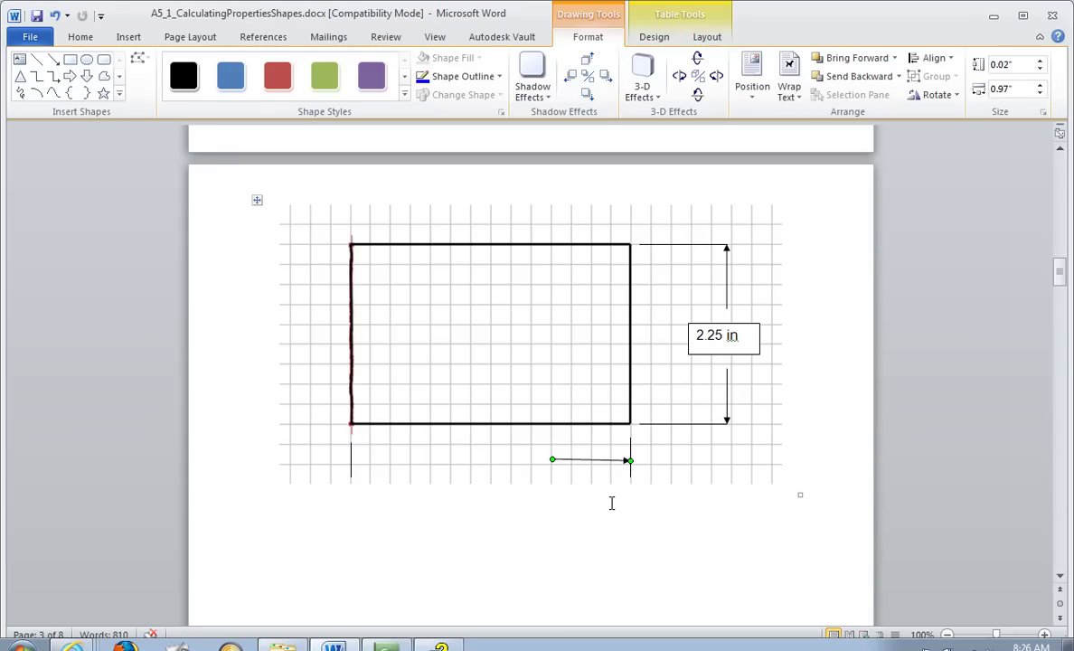
click(53, 58)
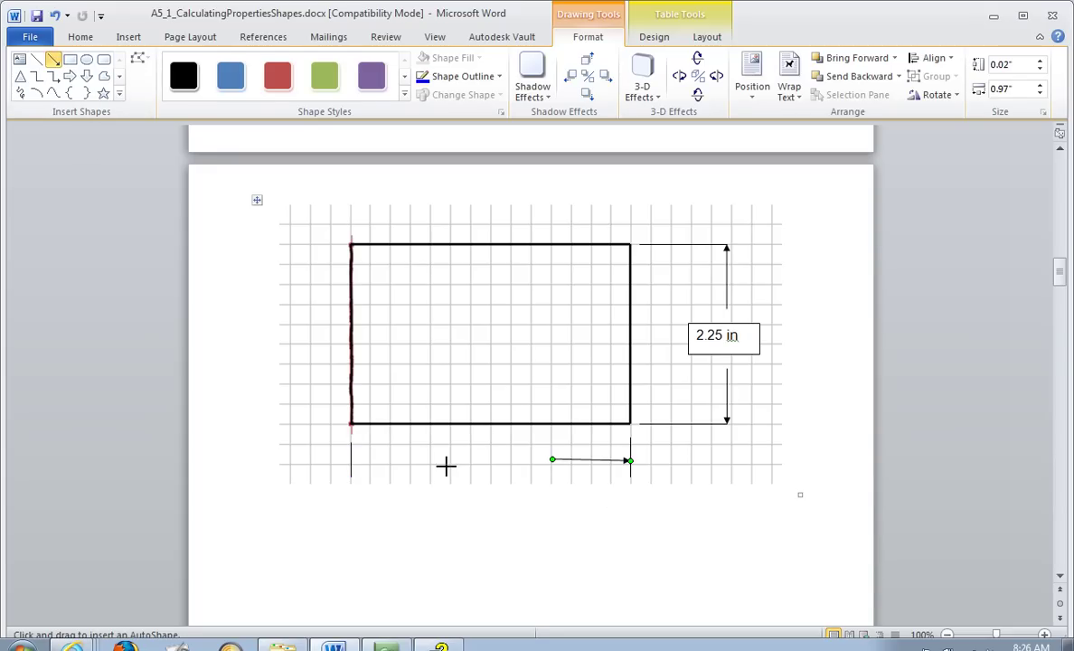
drag(449, 464, 351, 466)
Set the left width arrow in place and delete the crooked right width arrow
click(389, 477)
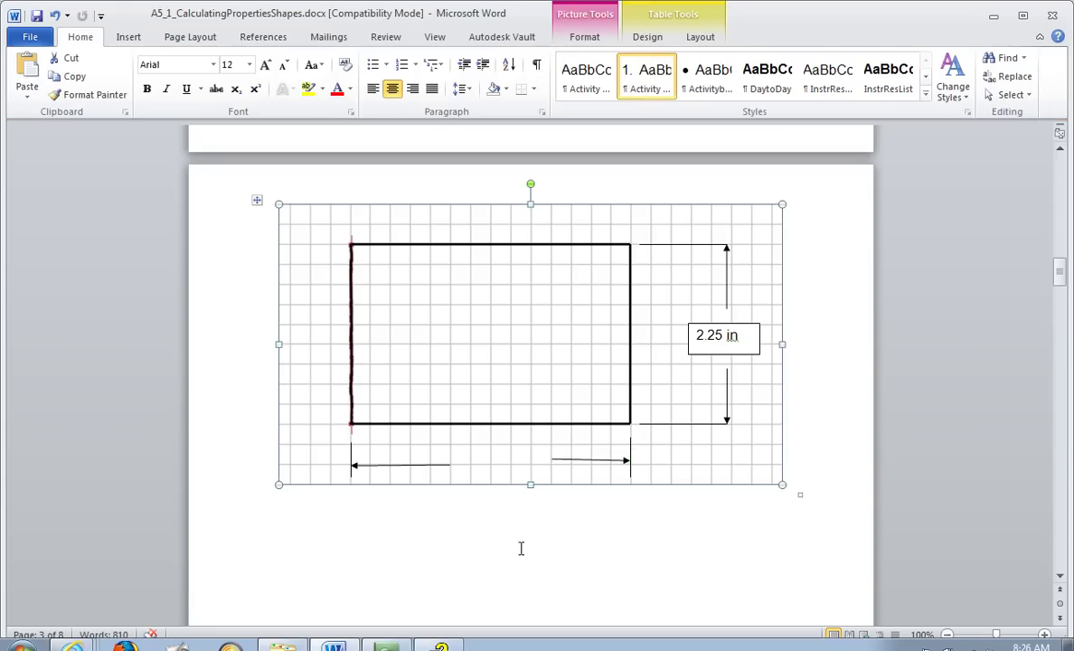
click(584, 461)
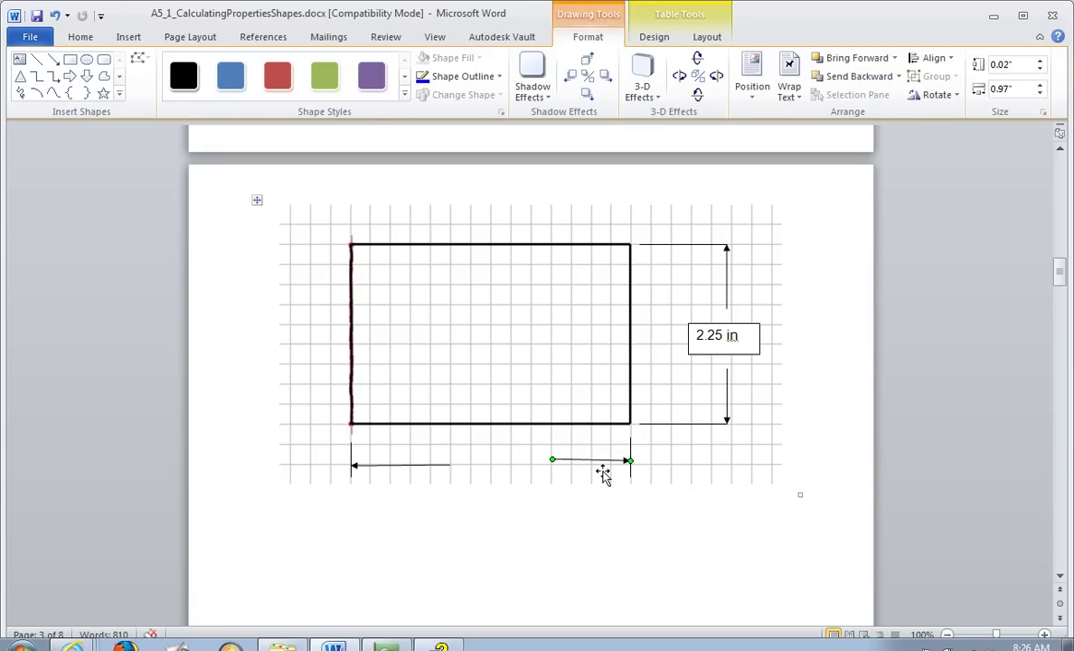
key(Delete)
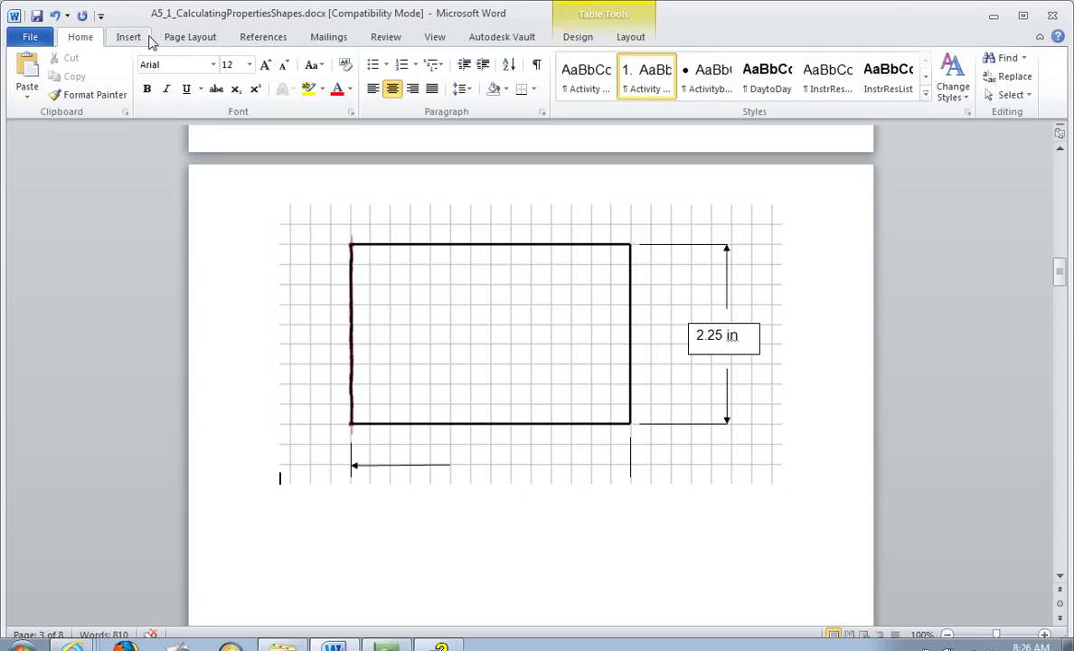
Redraw the right width arrow level from the middle gap to the right extension line
click(130, 40)
click(253, 77)
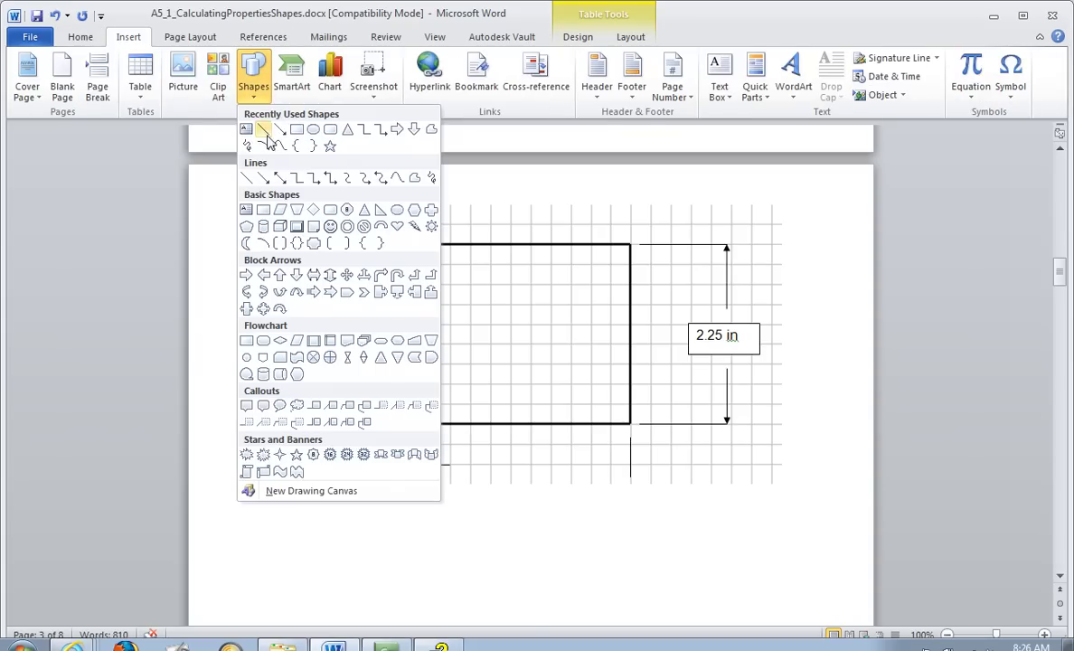
click(279, 129)
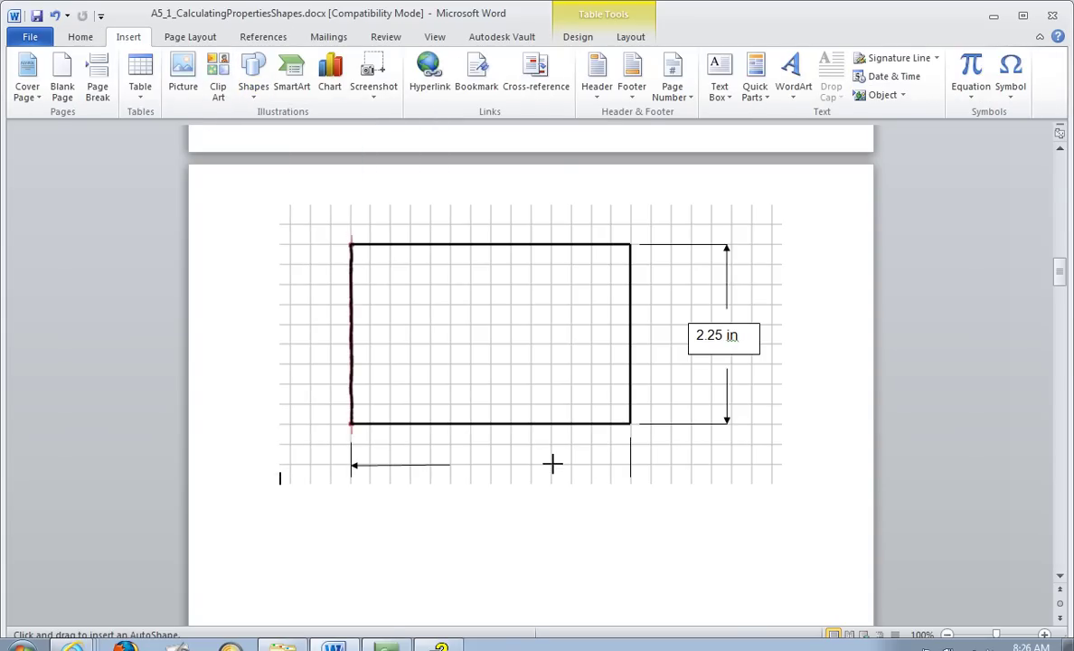
drag(553, 464, 611, 466)
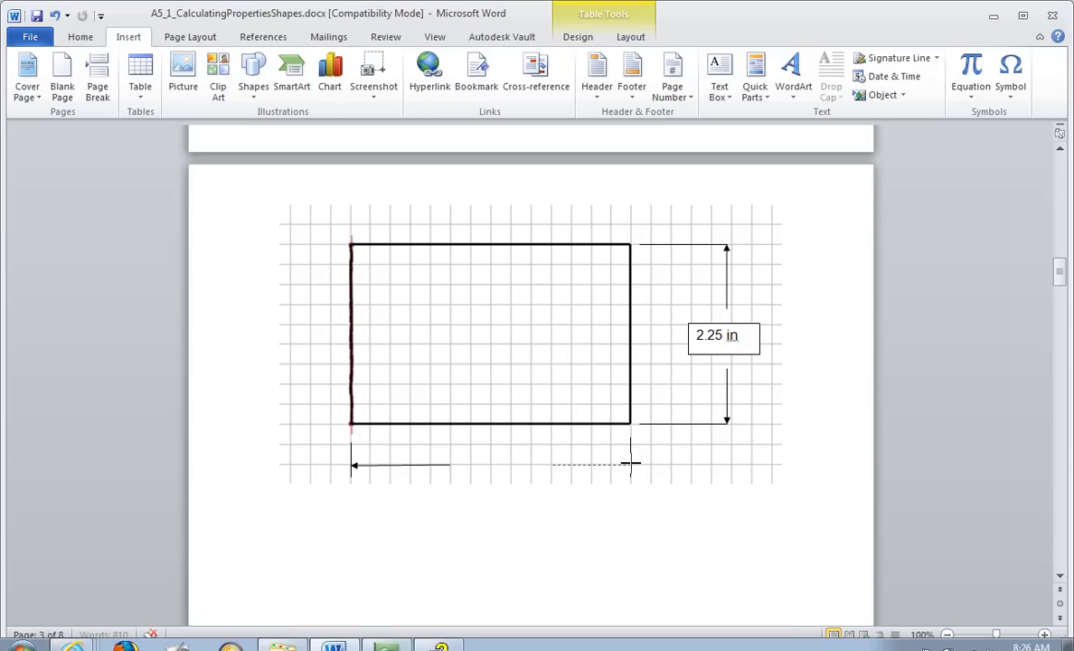
drag(630, 464, 631, 464)
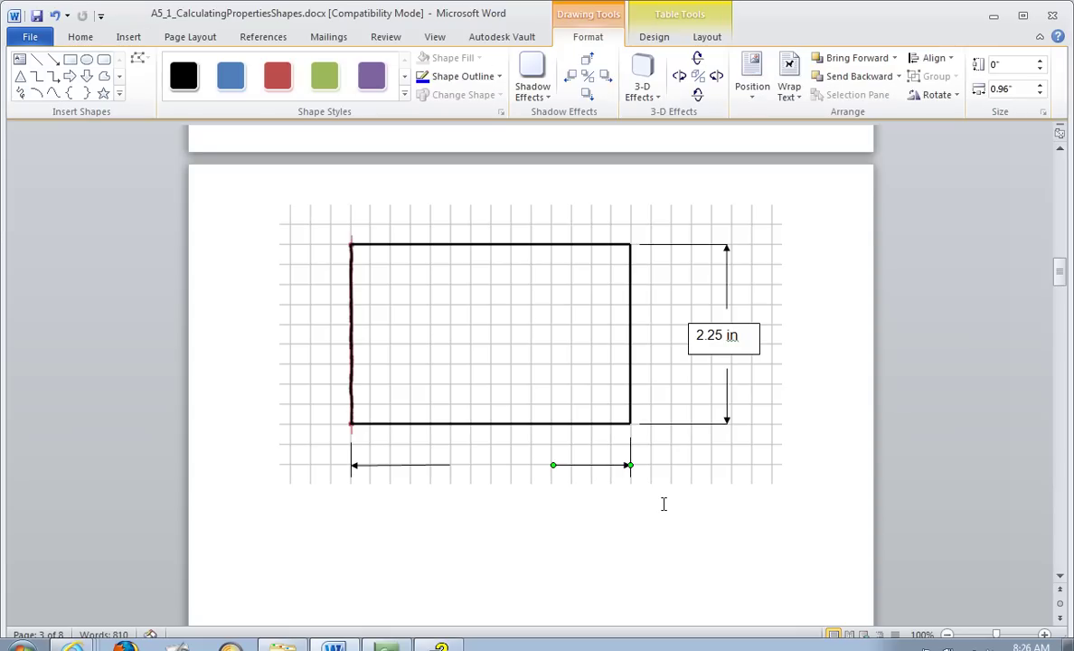
Draw a text box in the gap between the width arrows and label it '5.5 in'
click(122, 37)
click(721, 91)
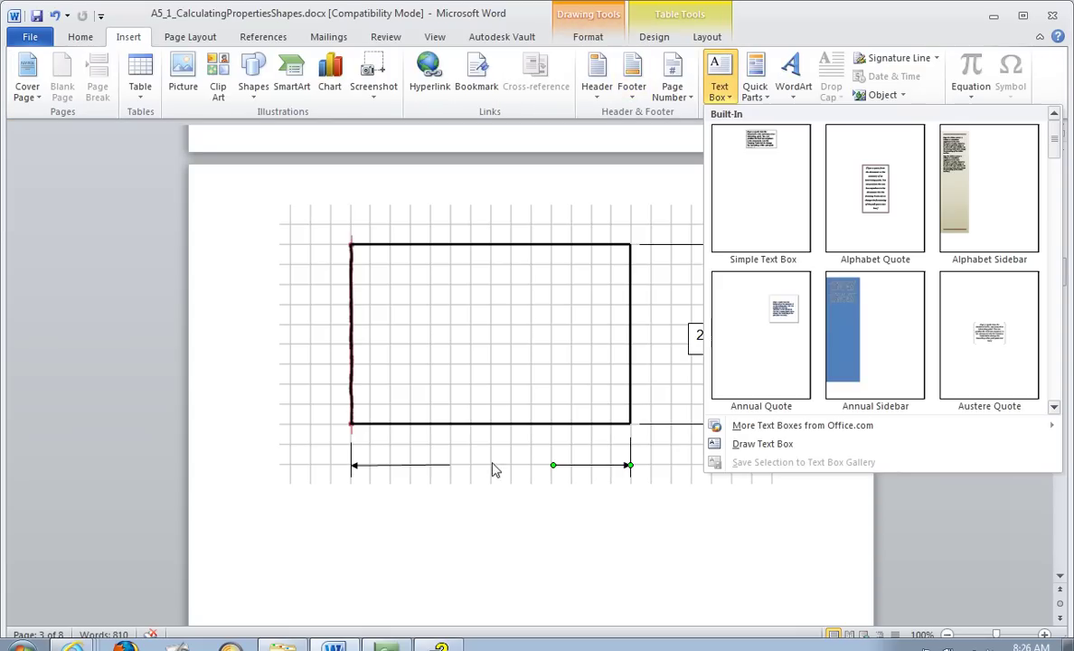
click(760, 445)
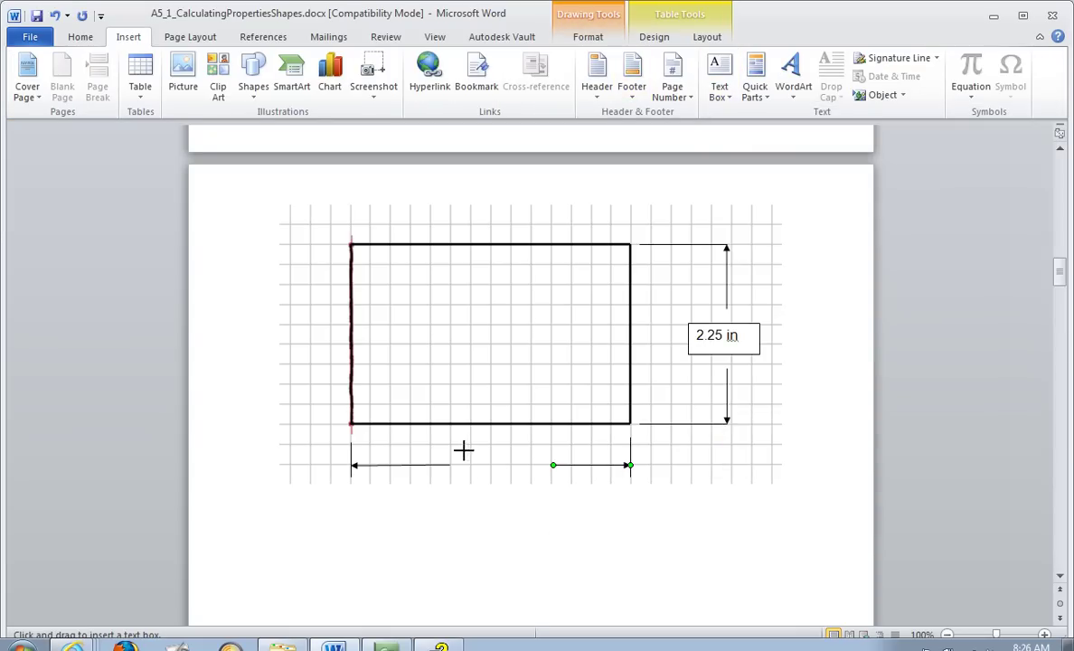
drag(458, 448, 549, 480)
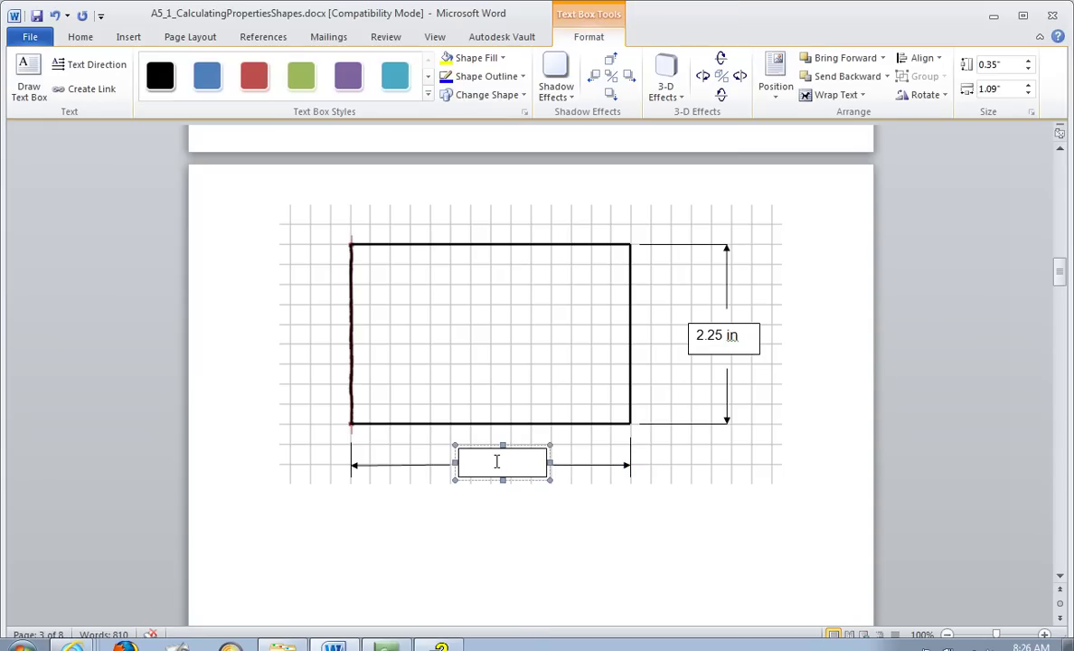
text(5.5 ion)
key(BackSpace)
key(BackSpace)
text(n)
click(577, 506)
scroll(828, 575, up, 3)
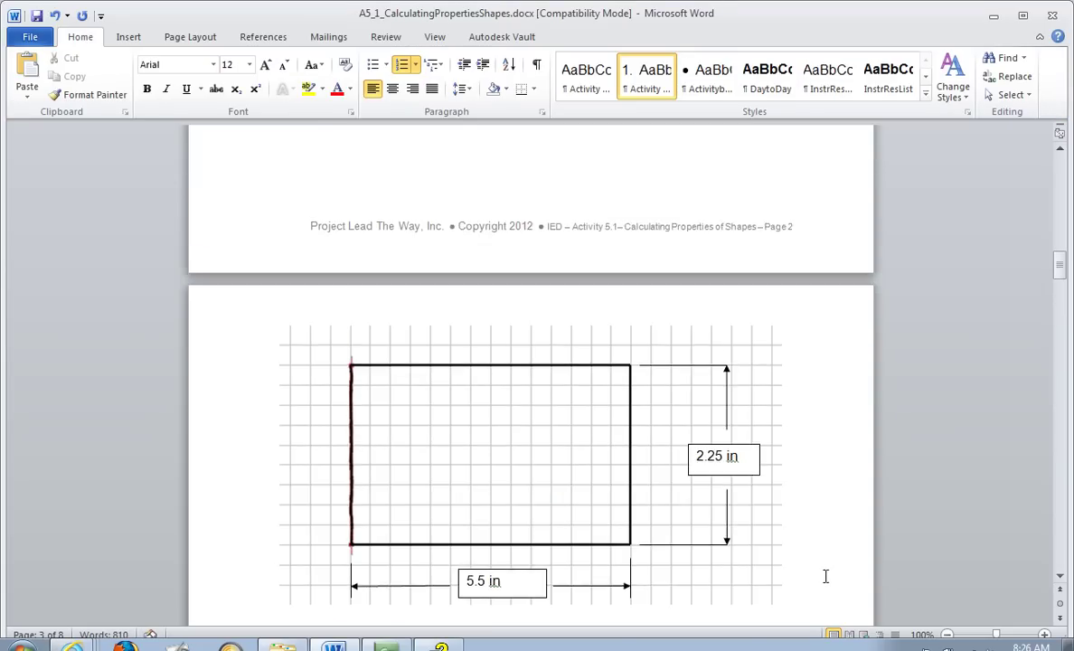
scroll(578, 468, down, 15)
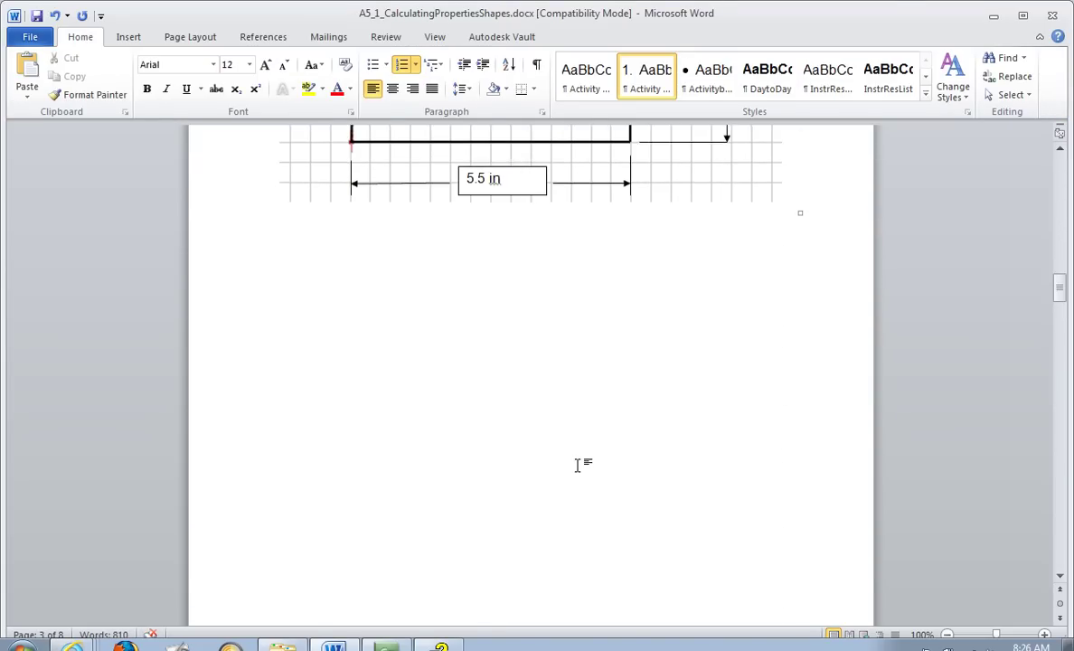
scroll(577, 470, down, 6)
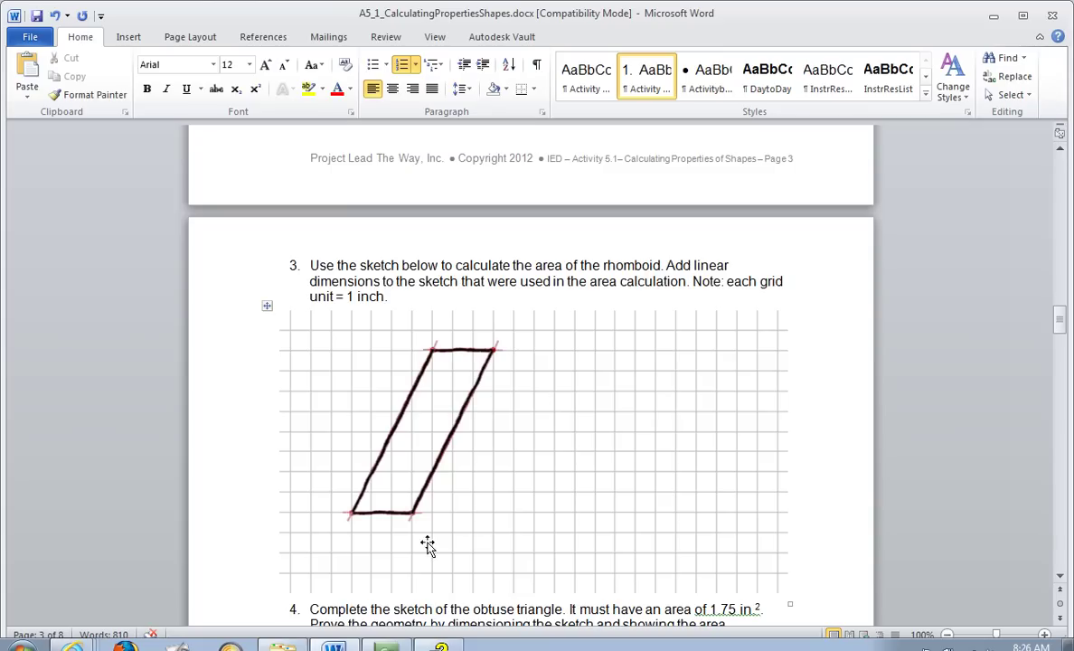
scroll(751, 414, down, 6)
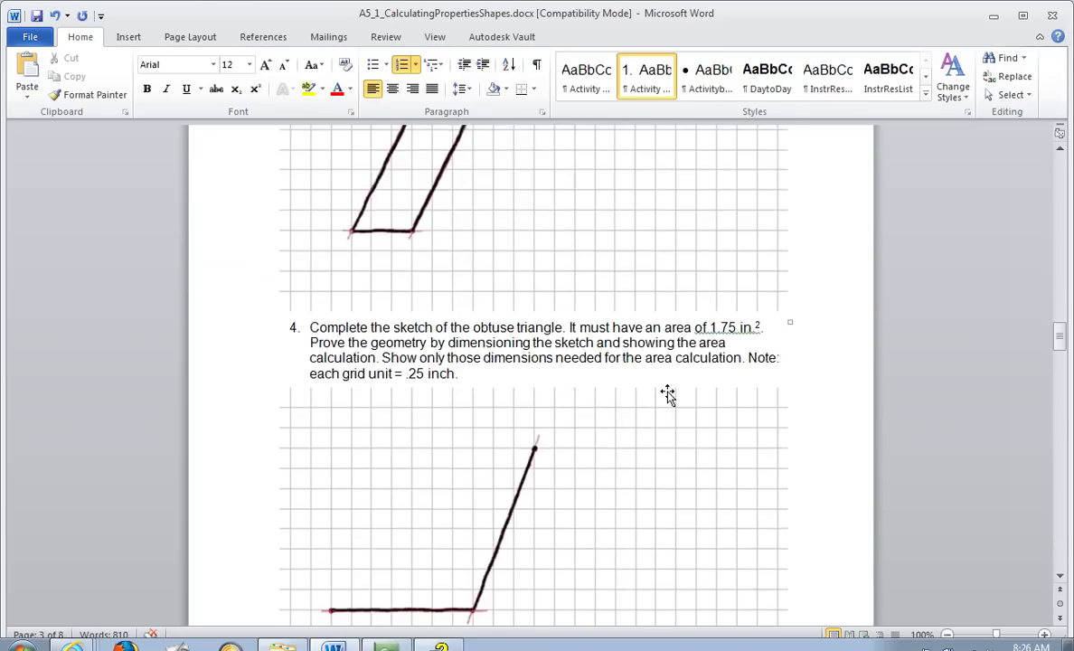
scroll(671, 396, up, 15)
scroll(669, 396, up, 7)
scroll(670, 395, down, 5)
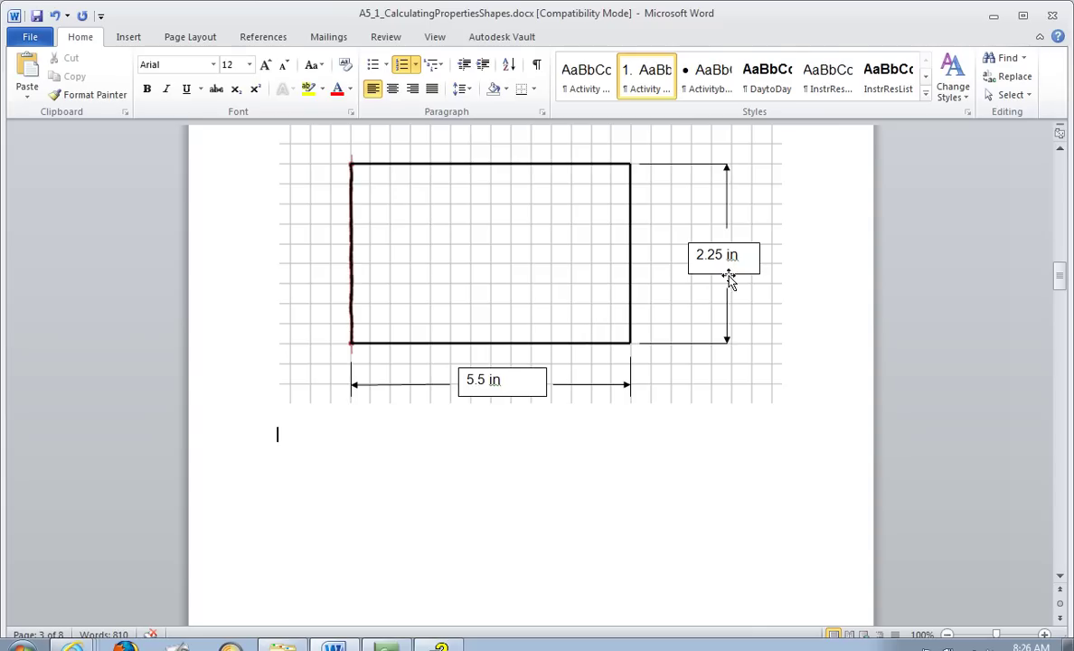
scroll(727, 271, up, 8)
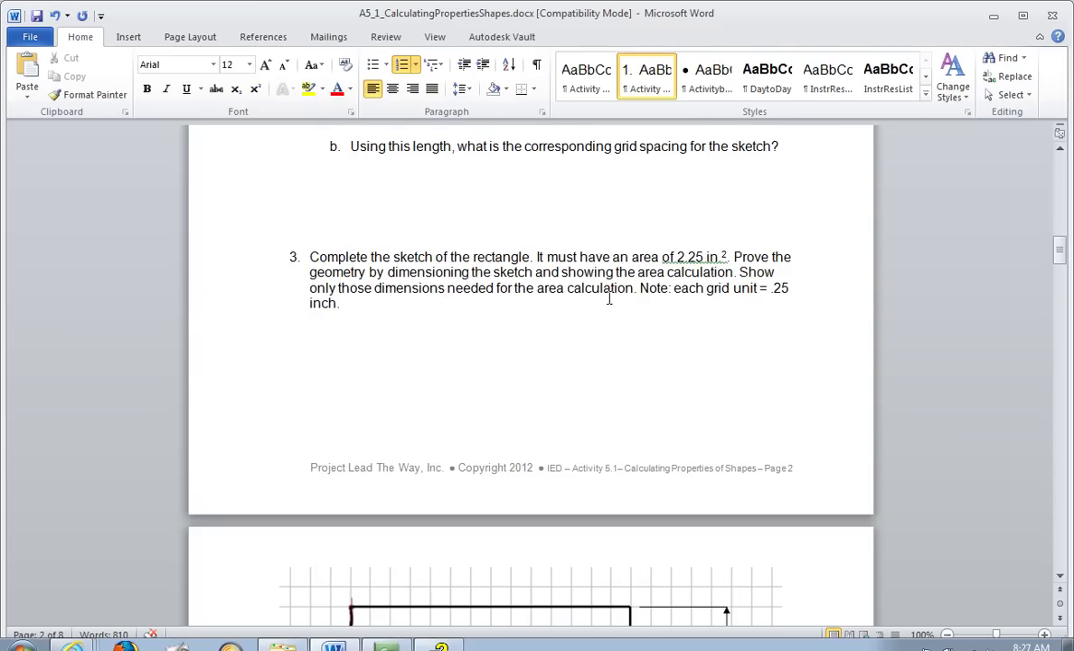
scroll(537, 311, down, 1)
scroll(538, 311, up, 1)
key(Return)
key(Return)
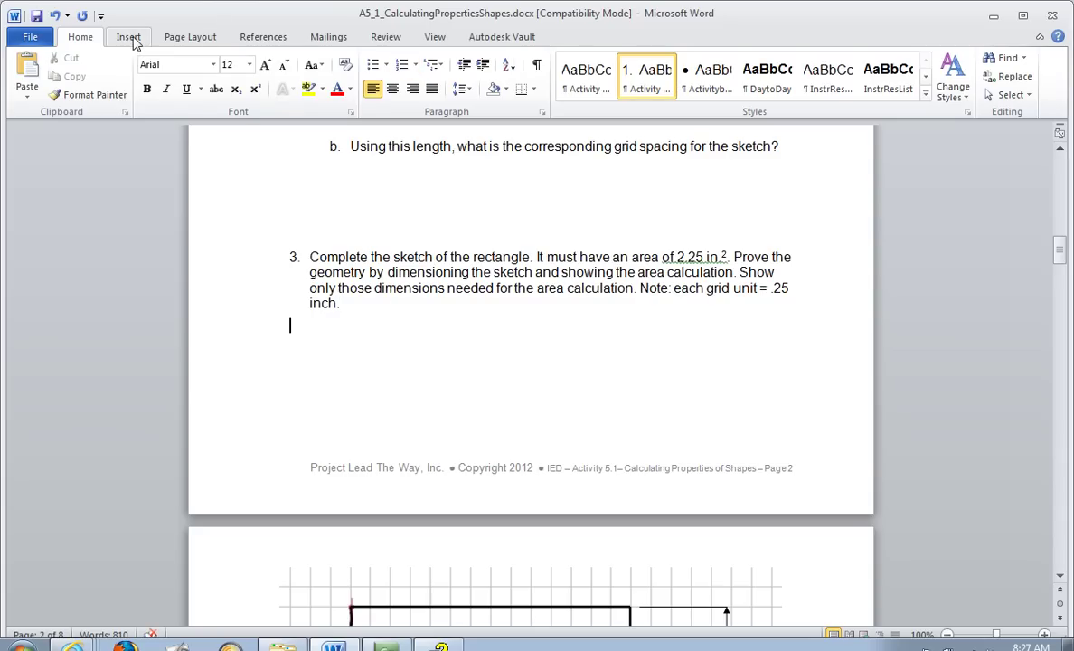
text(ui iiguig)
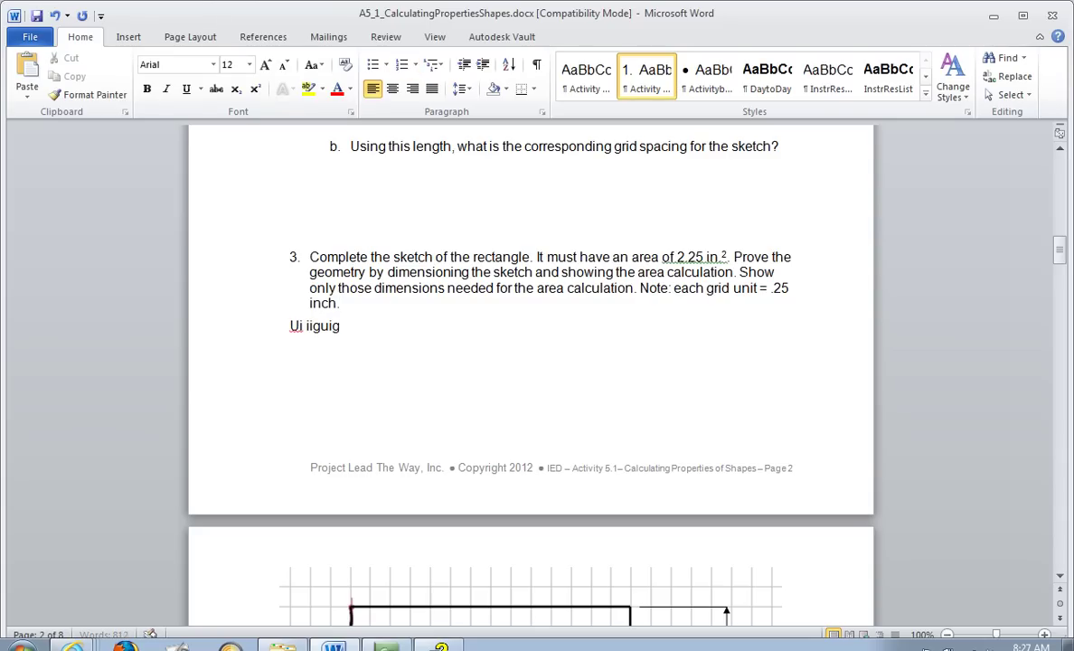
key(BackSpace)
key(BackSpace)
key(BackSpace)
key(BackSpace)
key(BackSpace)
key(BackSpace)
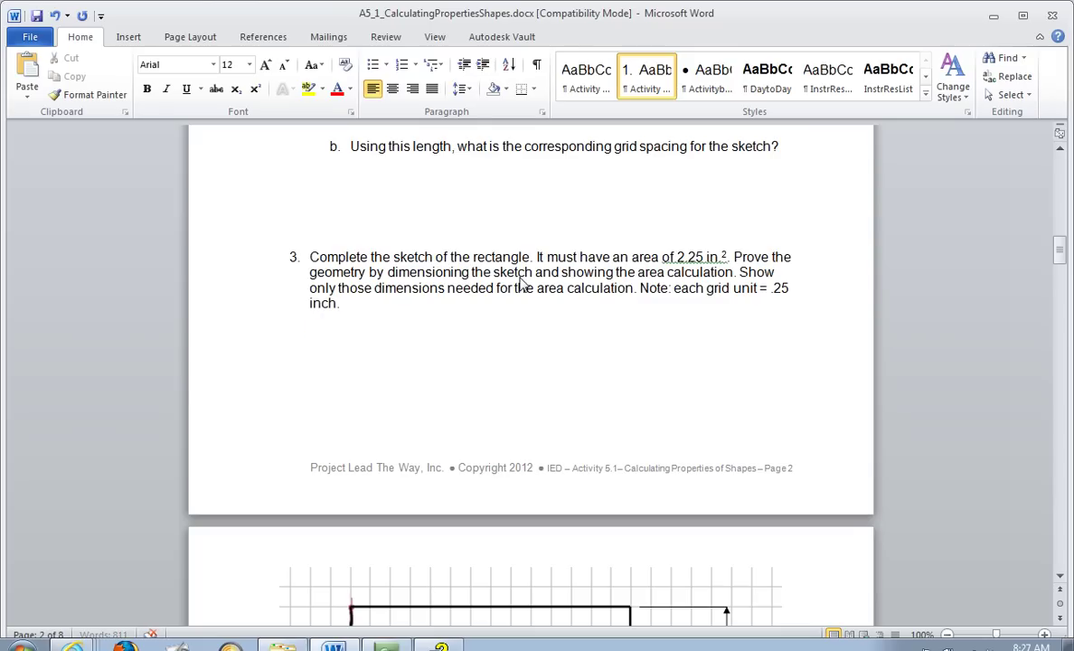
Draw a wide text box below question 3 and type '5.5 x 2.25 ='
click(121, 39)
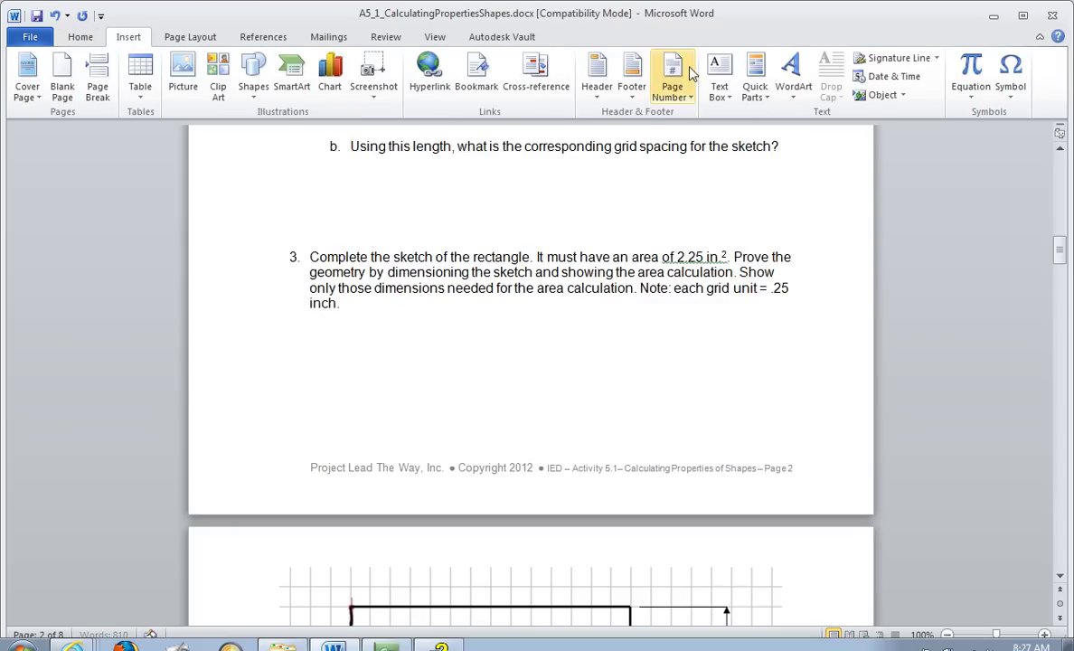
click(719, 87)
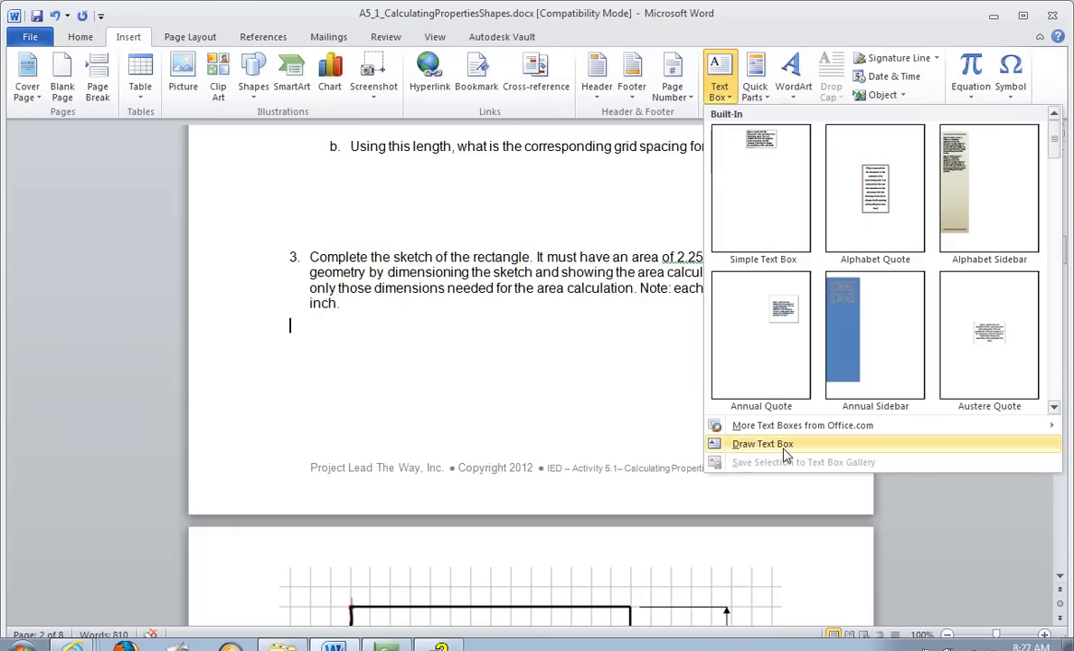
click(724, 444)
mouse_move(354, 337)
mouse_down()
mouse_move(427, 363)
mouse_move(748, 405)
mouse_up()
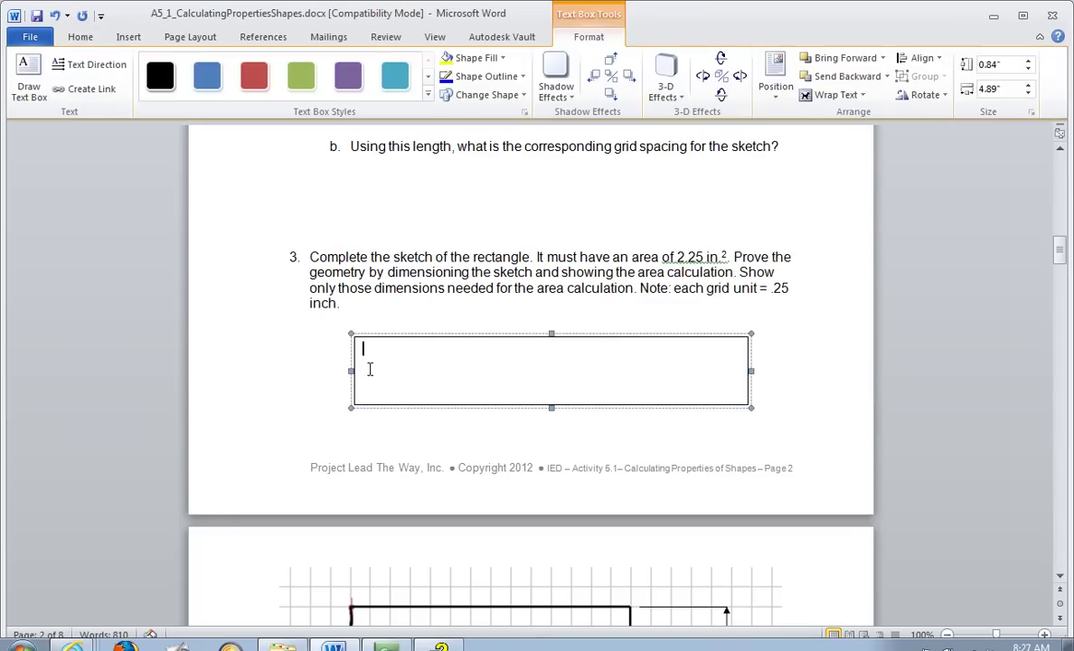
scroll(750, 537, down, 6)
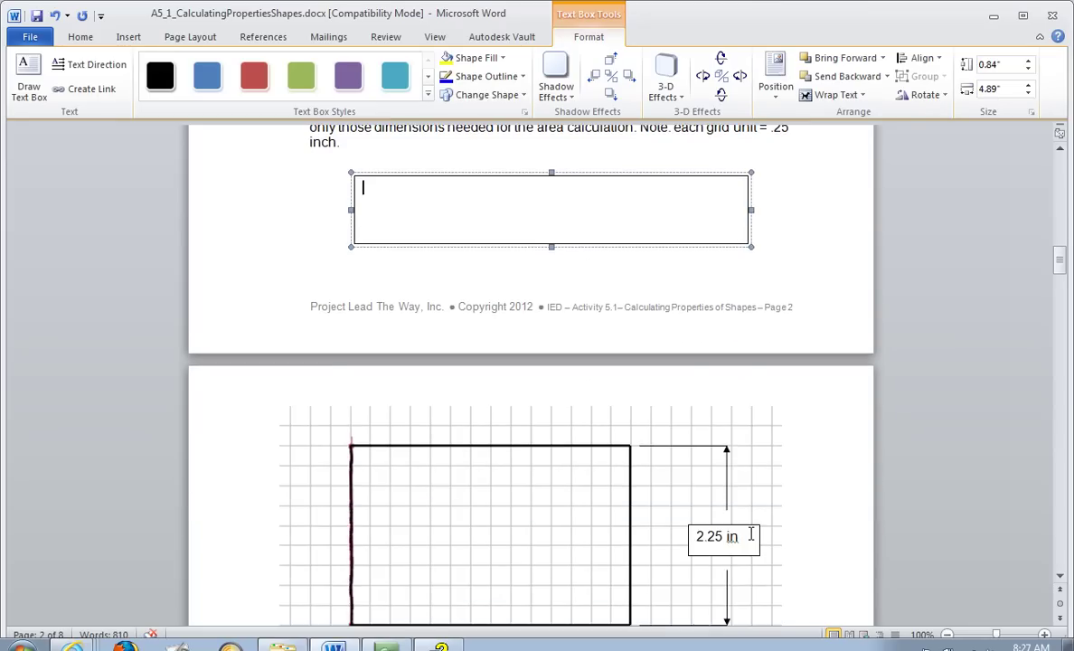
text(5.5)
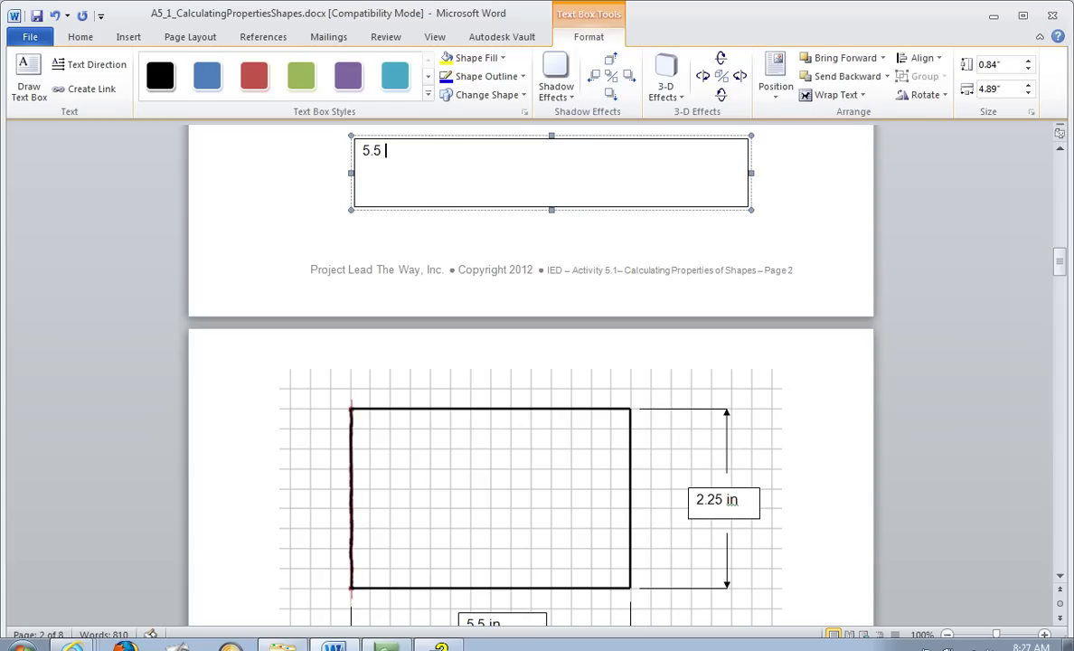
text( x 2.25 =)
Add 'in' after 5.5 and 2.25, and 'in^2' at the end of the equation
scroll(752, 474, down, 2)
scroll(753, 473, up, 2)
click(381, 150)
text(in)
click(436, 151)
text(in)
click(552, 154)
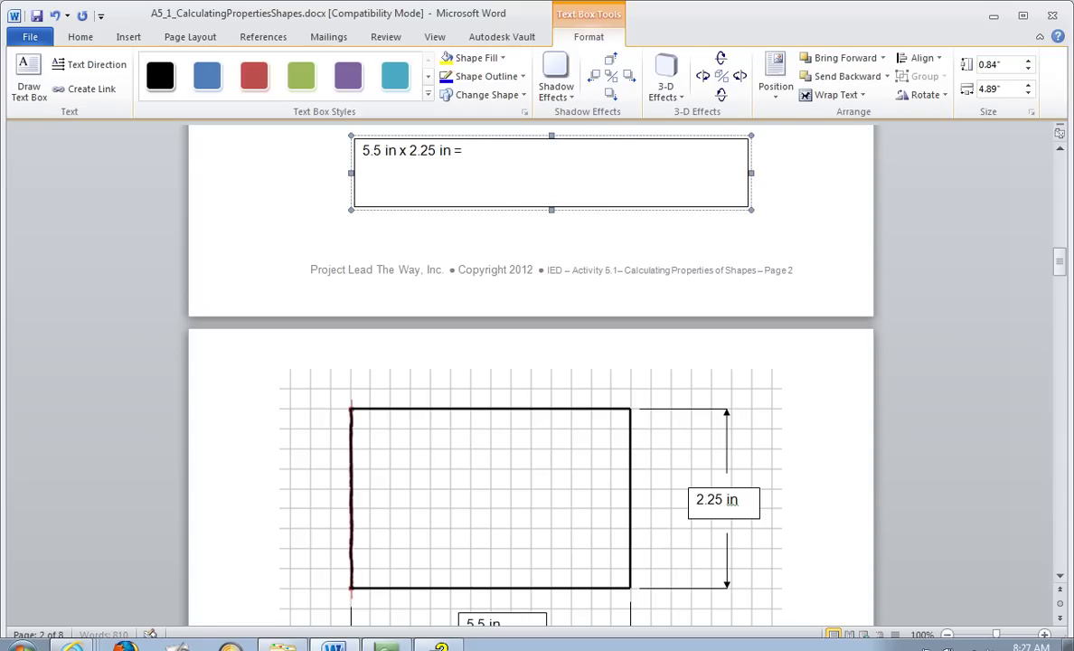
text(in^2)
scroll(508, 209, up, 1)
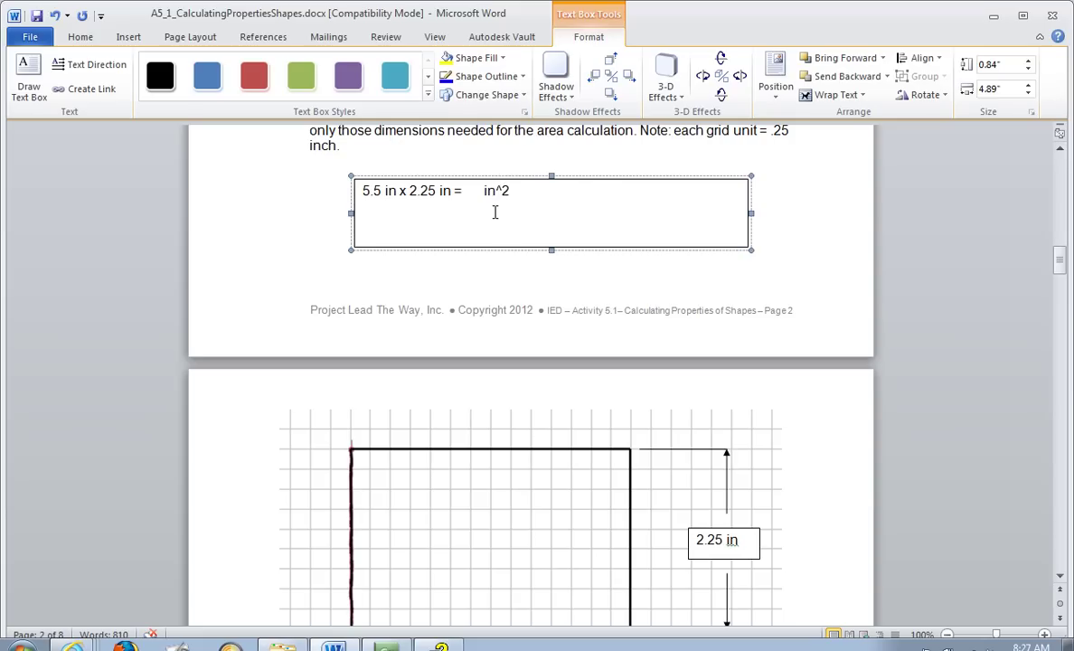
Replace '^2' with '2' and make it superscript so the unit reads in²
drag(511, 190, 496, 192)
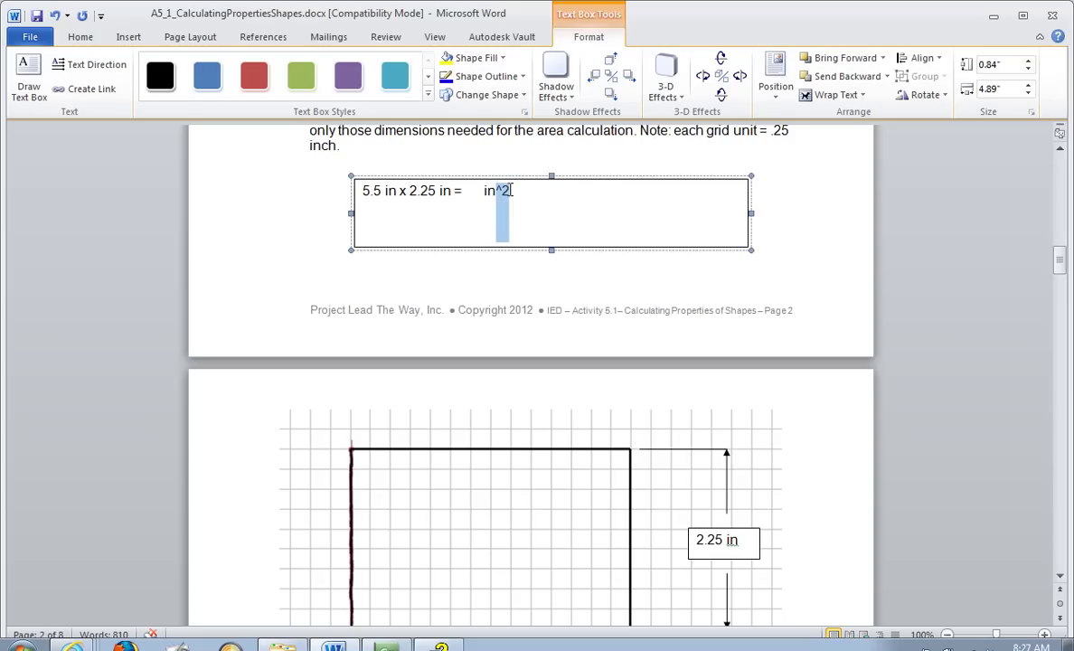
text(2)
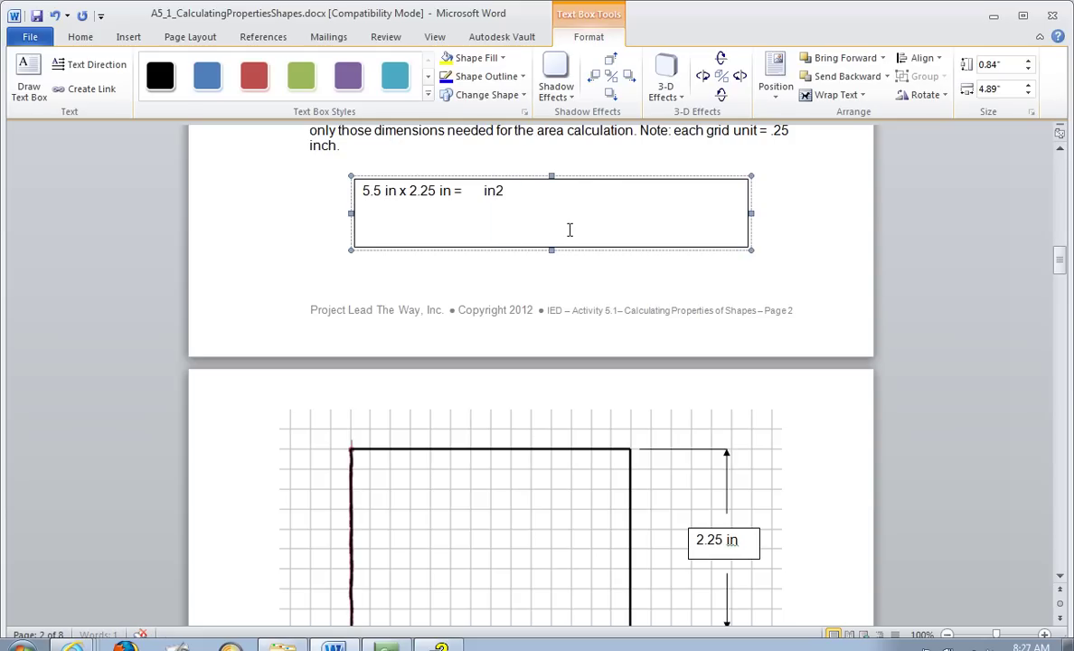
click(86, 39)
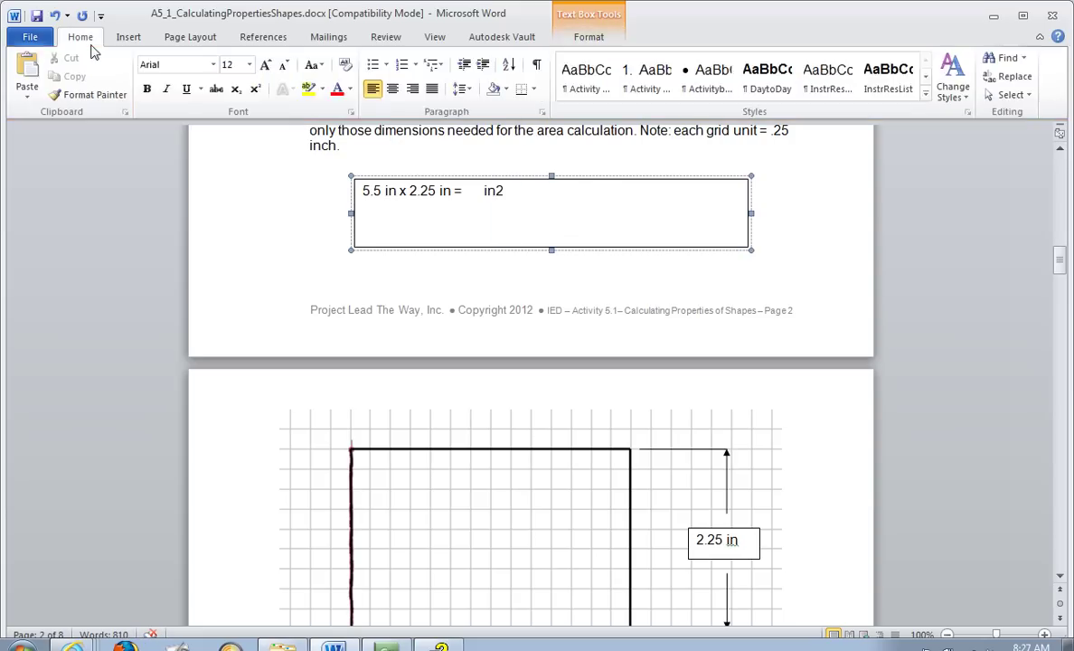
drag(497, 188, 505, 190)
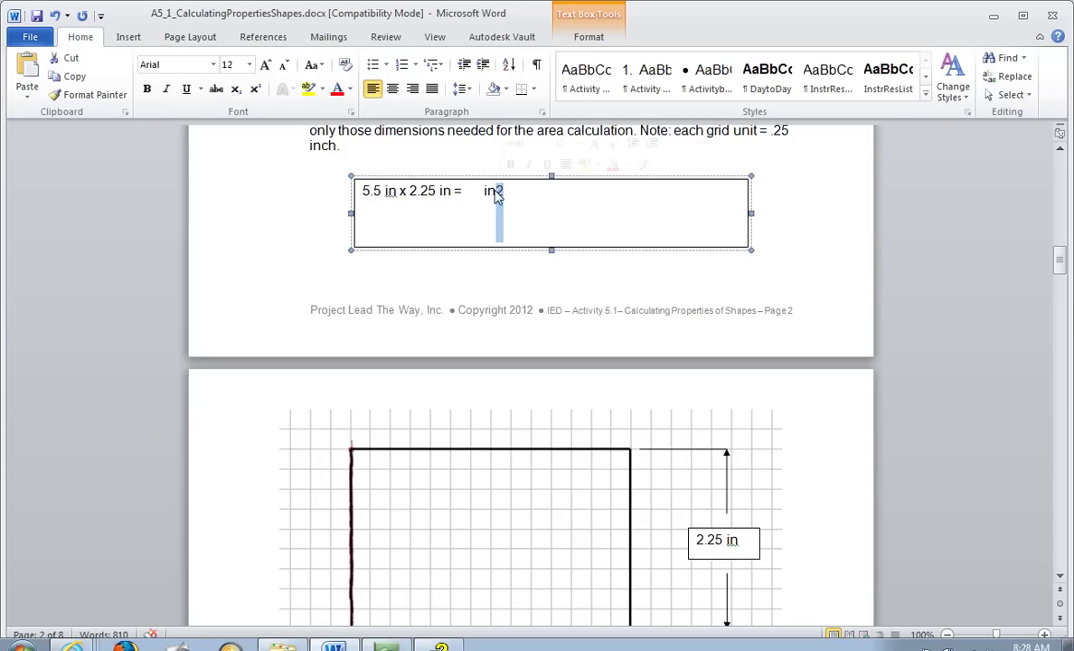
click(255, 91)
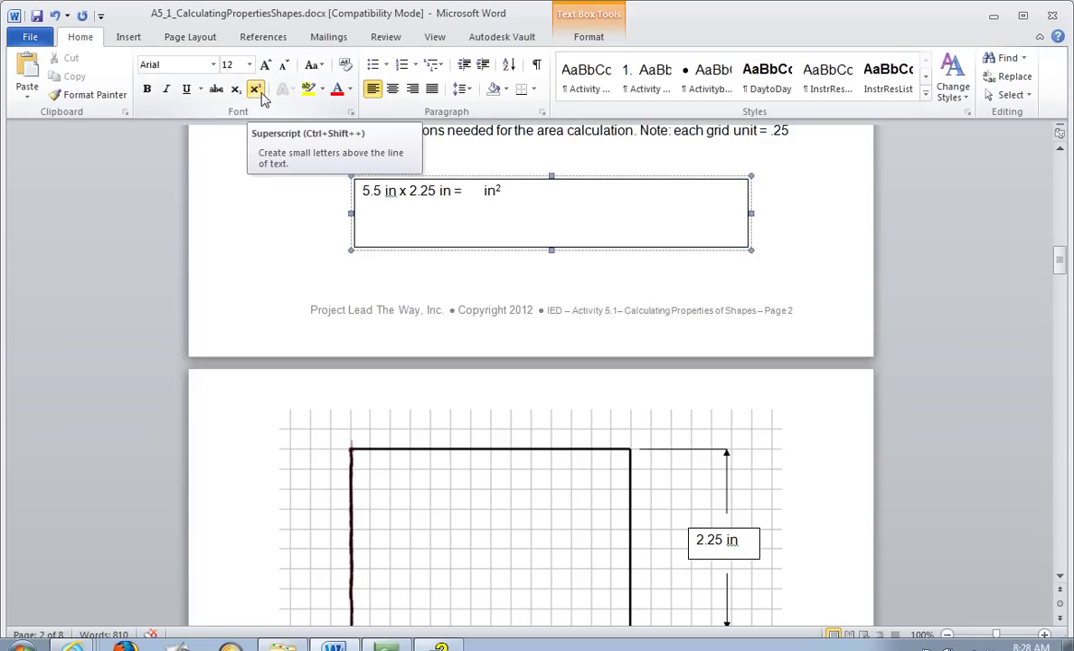
scroll(271, 266, up, 3)
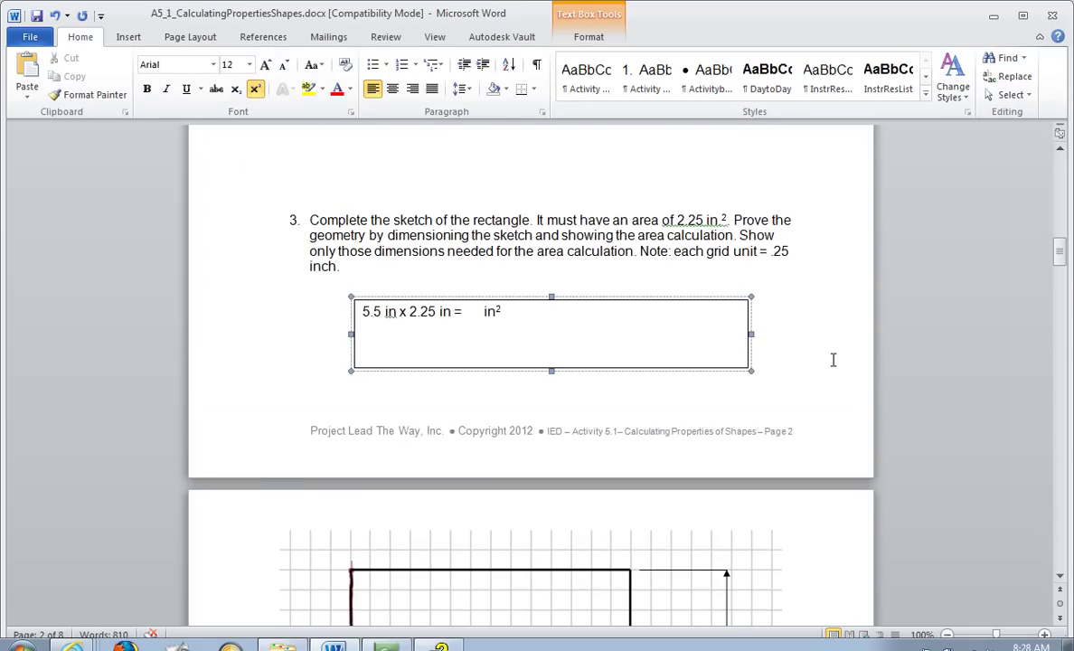
scroll(723, 380, down, 2)
scroll(621, 398, up, 6)
scroll(620, 398, up, 13)
scroll(659, 365, down, 20)
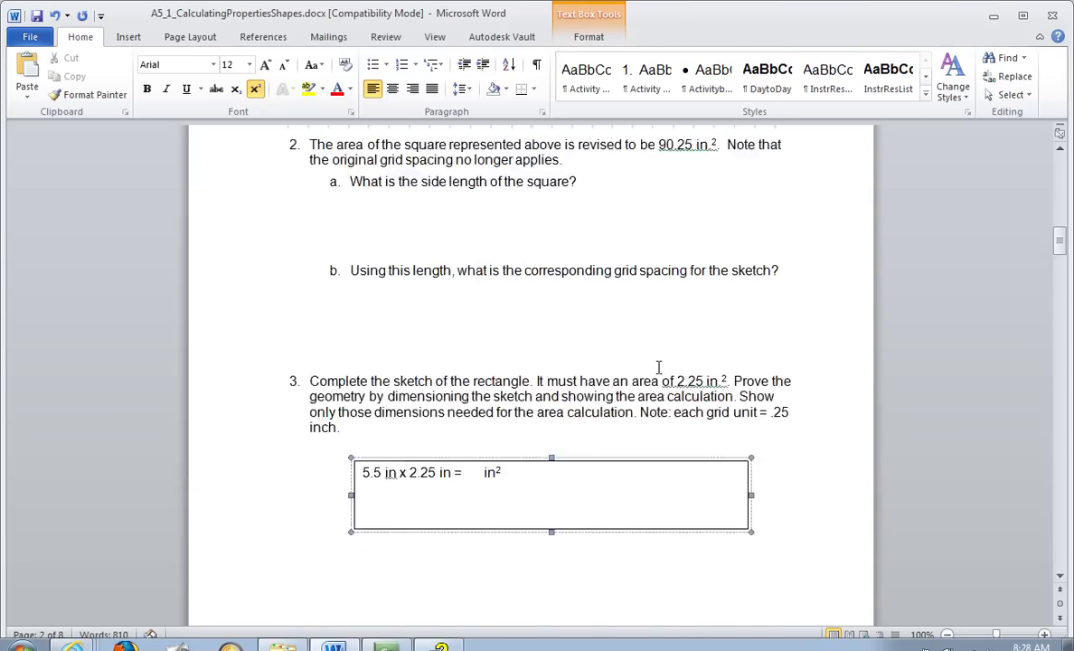
scroll(543, 448, down, 7)
scroll(595, 456, up, 8)
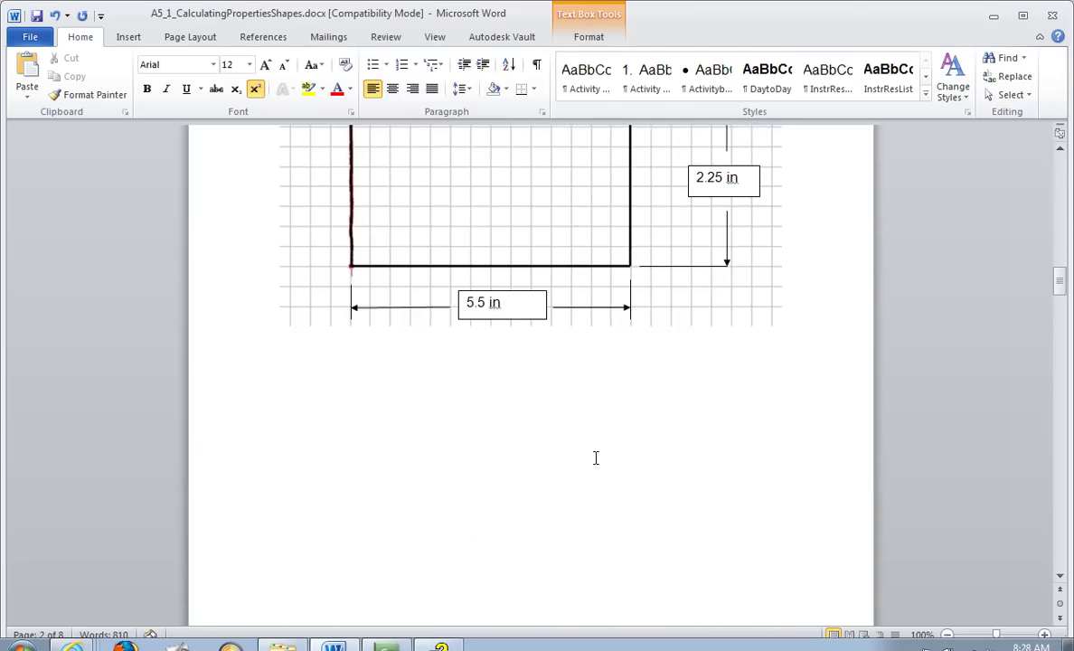